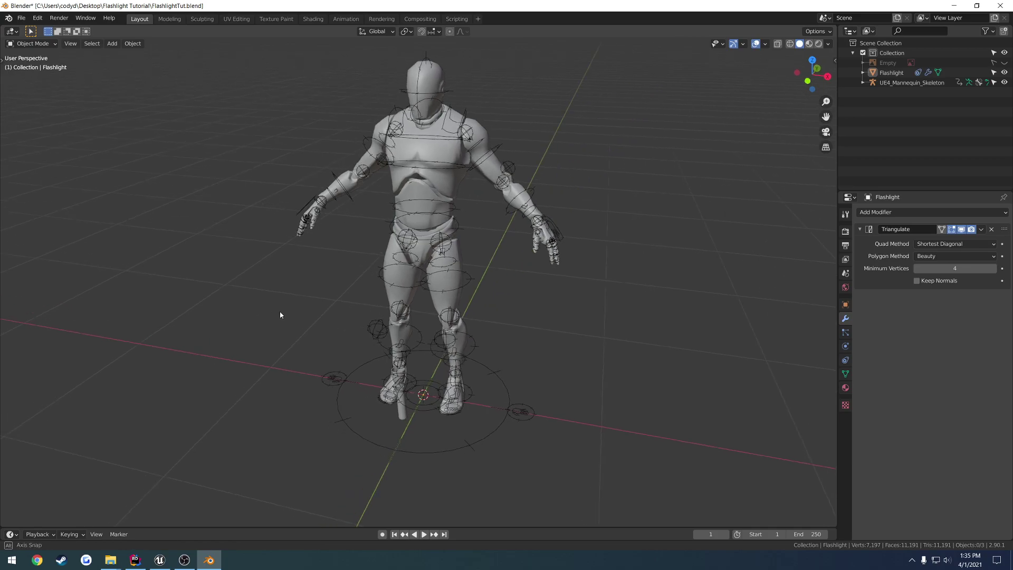
- Enable the flashlight's Copy Transforms constraint, and put the mannequin skeleton into Pose Mode
{"action": "left_click", "coordinate": [326, 215]}
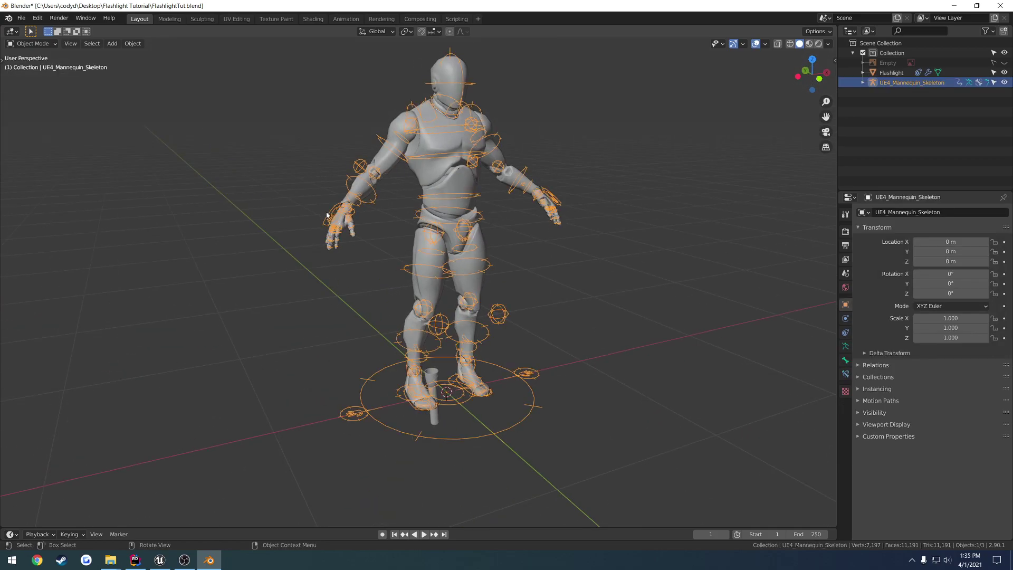
{"action": "left_click", "coordinate": [437, 384]}
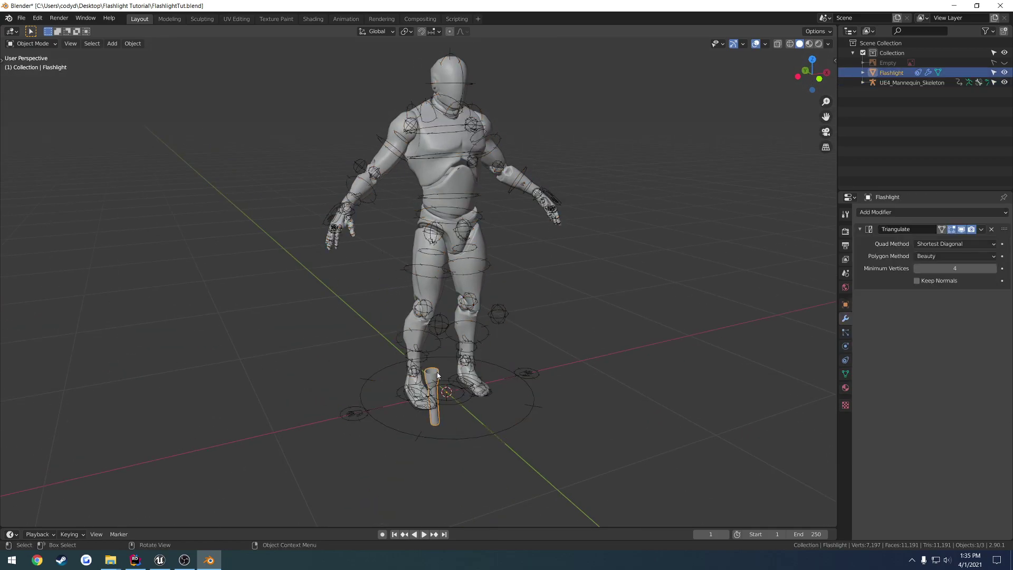
{"action": "left_click", "coordinate": [845, 359]}
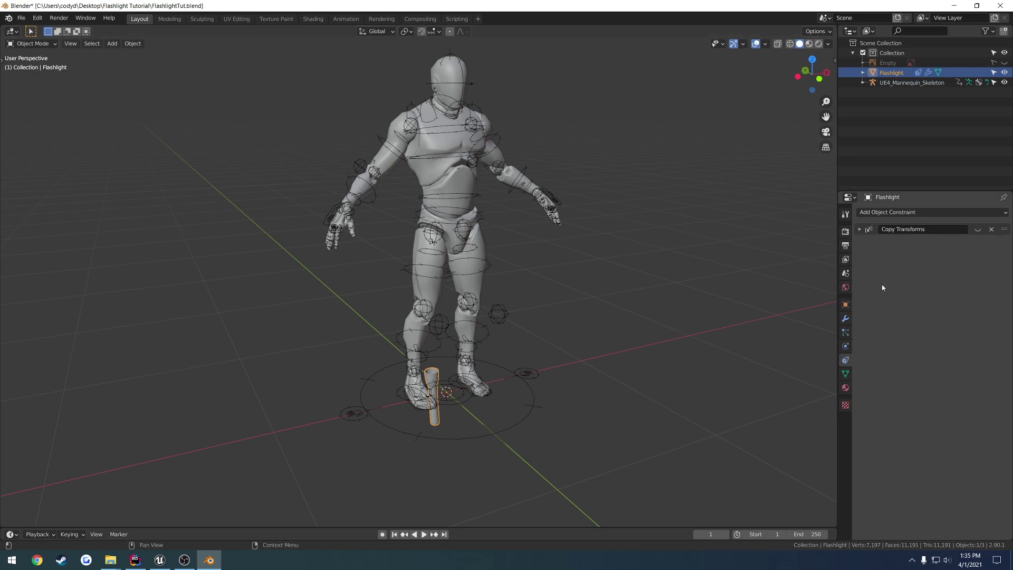
{"action": "left_click", "coordinate": [977, 229]}
{"action": "middle_click_drag", "start_coordinate": [385, 253], "coordinate": [398, 254]}
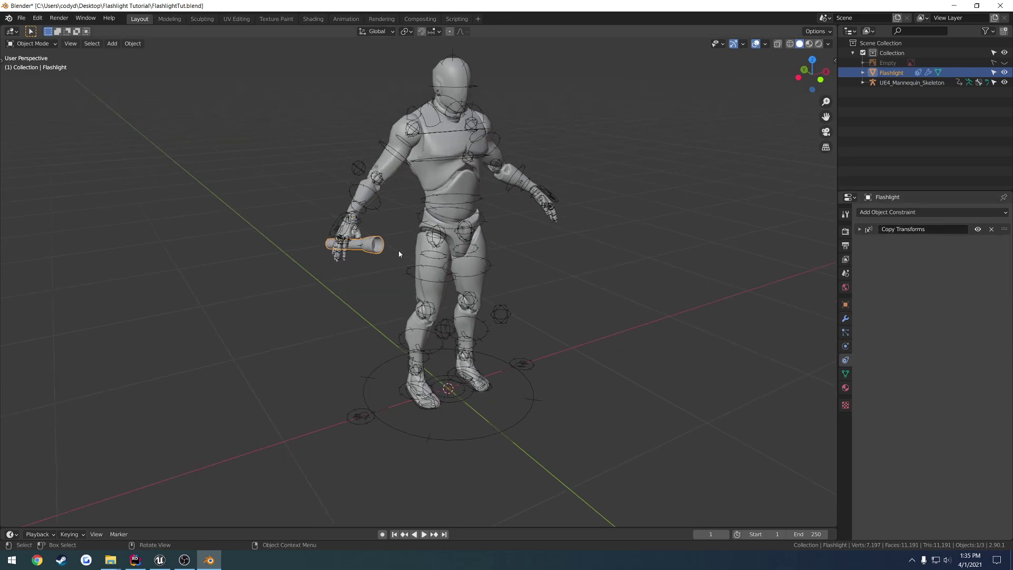
{"action": "left_click", "coordinate": [335, 228]}
{"action": "key", "text": "ctrl+Tab"}
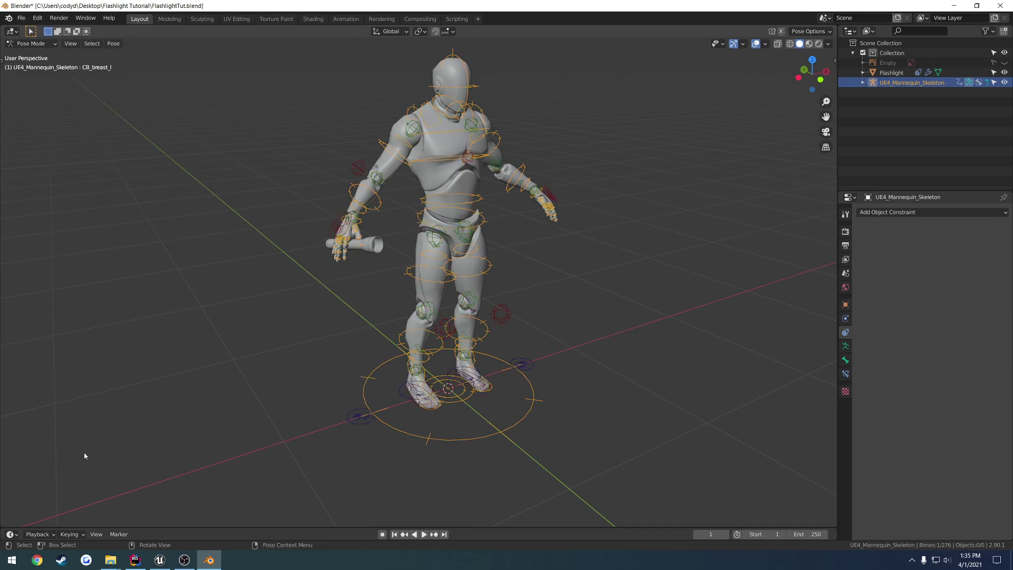
- Split the 3D viewport horizontally and turn the narrow lower area into a Dope Sheet in Action Editor mode
{"action": "right_click", "coordinate": [140, 527]}
{"action": "left_click", "coordinate": [136, 515]}
{"action": "right_click", "coordinate": [147, 526]}
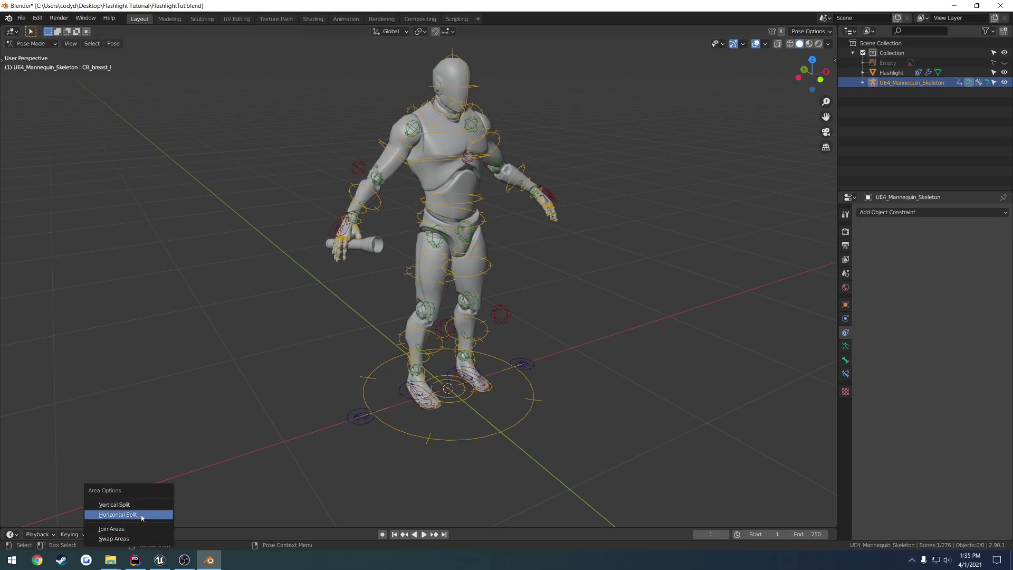
{"action": "left_click", "coordinate": [130, 515]}
{"action": "left_click", "coordinate": [132, 481]}
{"action": "left_click", "coordinate": [10, 480]}
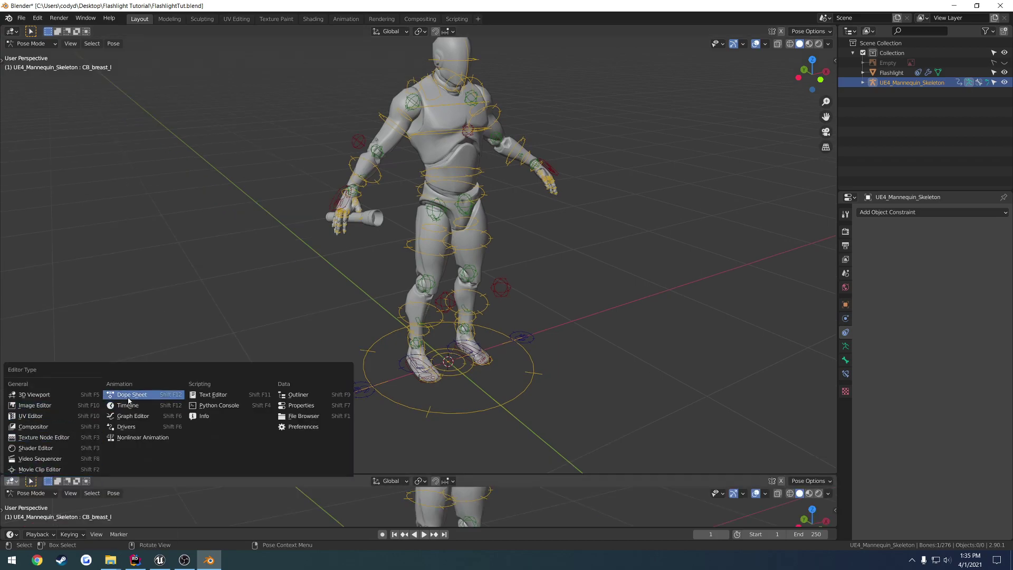
{"action": "left_click", "coordinate": [130, 399]}
{"action": "left_click", "coordinate": [64, 483]}
{"action": "left_click", "coordinate": [48, 428]}
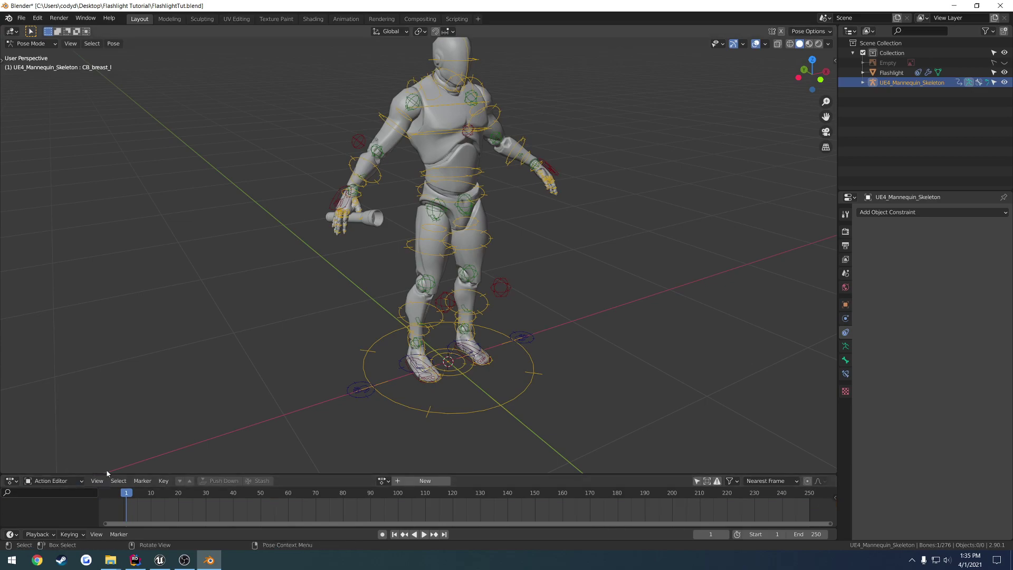
{"action": "left_click_drag", "start_coordinate": [107, 476], "coordinate": [107, 491]}
- Select the right hand control AT_hand_r and create a new action named A_Flashlight_Held
{"action": "left_click", "coordinate": [368, 353]}
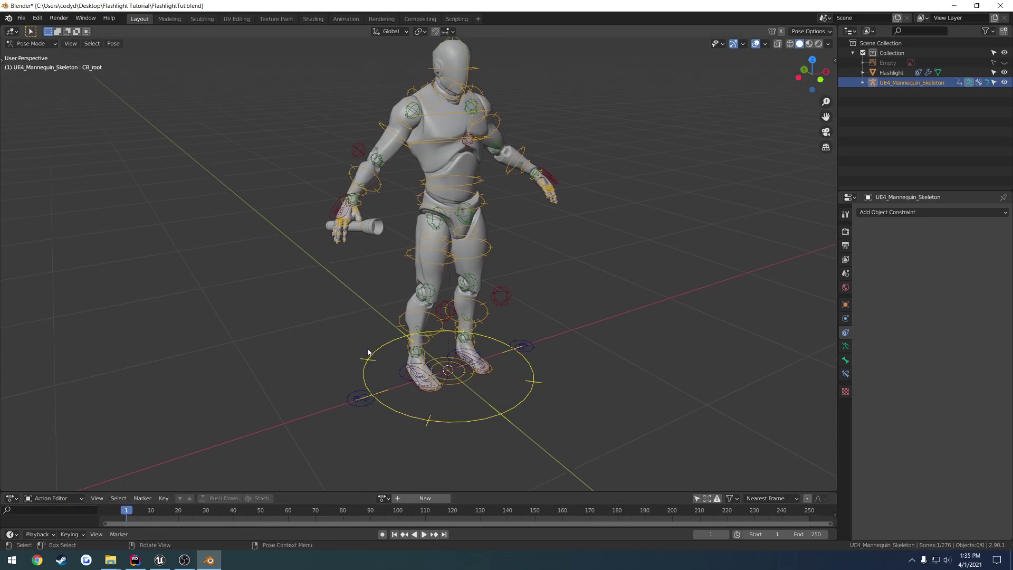
{"action": "left_click", "coordinate": [337, 209]}
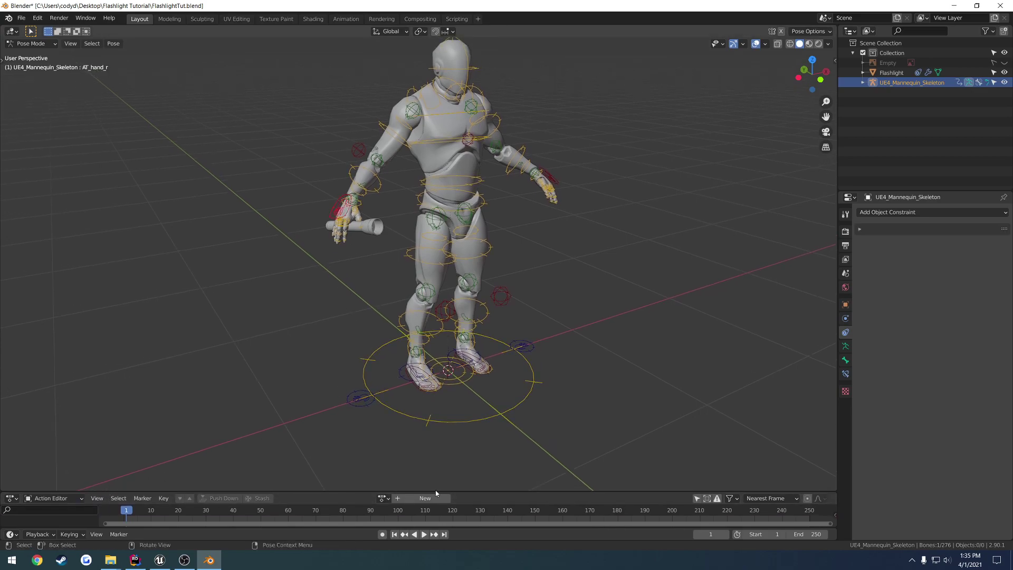
{"action": "left_click", "coordinate": [425, 498]}
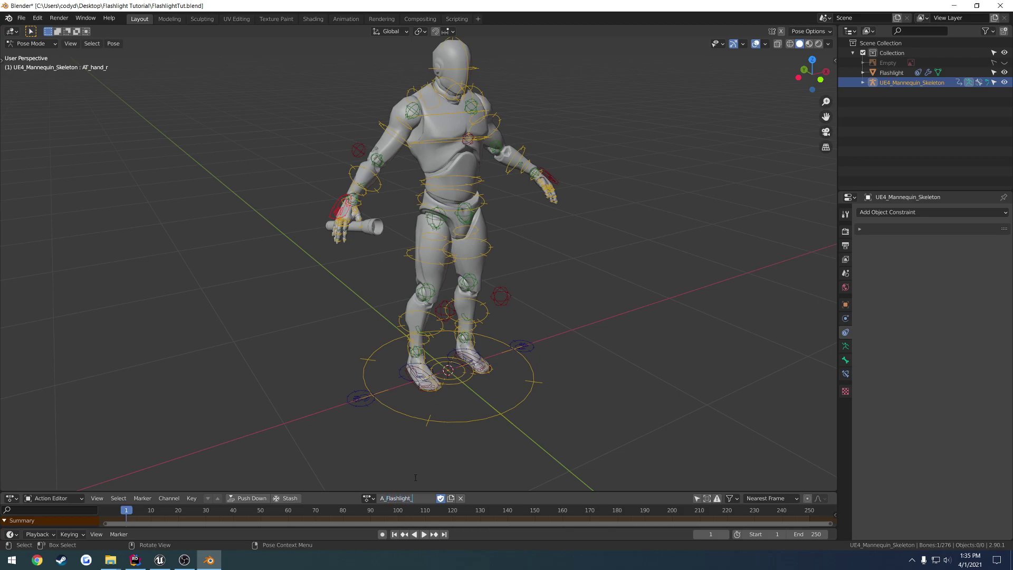
{"action": "type", "text": "ld"}
{"action": "key", "text": "Return"}
{"action": "left_click", "coordinate": [422, 498]}
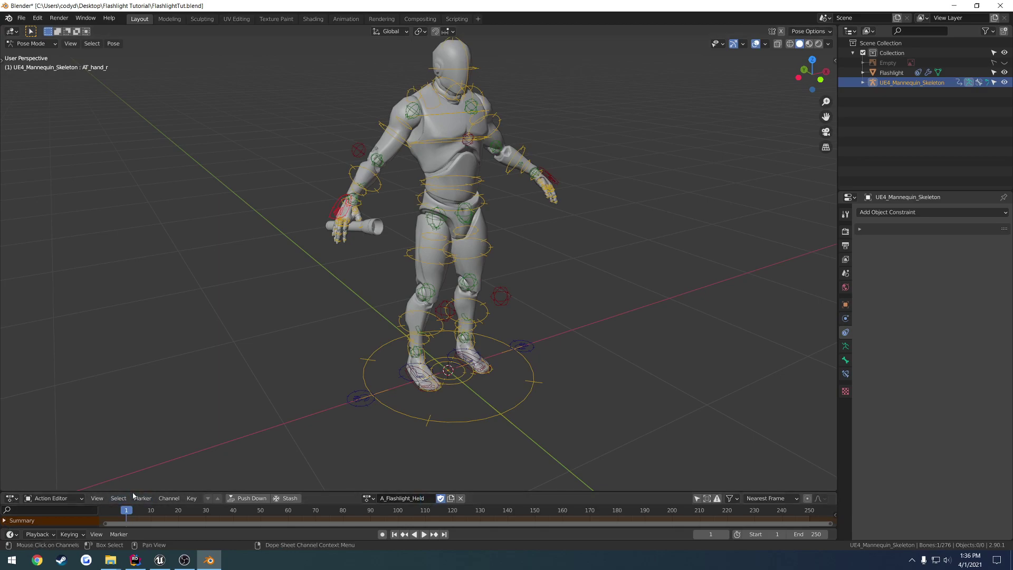
- Set the animation's end frame to 30 and fit that frame range in the Action Editor
{"action": "left_click_drag", "start_coordinate": [132, 491], "coordinate": [132, 490]}
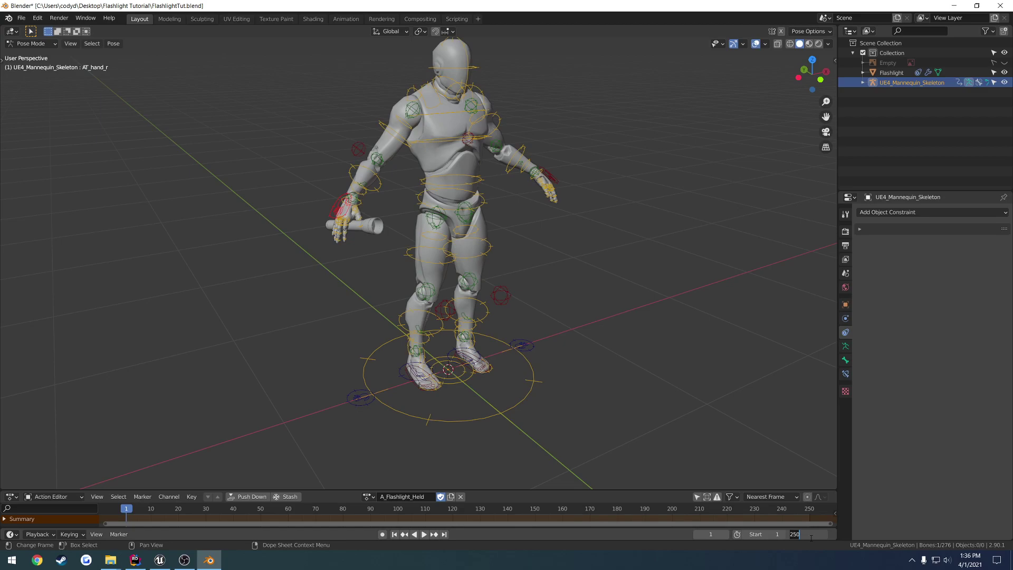
{"action": "type", "text": "0"}
{"action": "key", "text": "Return"}
{"action": "scroll", "coordinate": [633, 518], "scroll_direction": "up", "scroll_amount": 5, "text": "ctrl"}
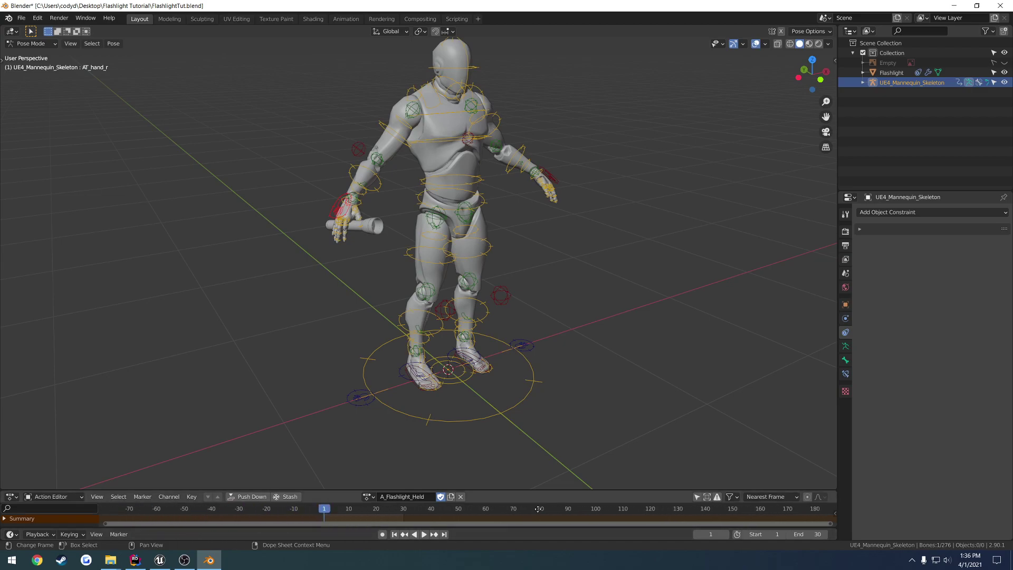
{"action": "middle_click_drag", "start_coordinate": [481, 511], "coordinate": [434, 518], "text": "ctrl"}
- Move the right hand control forward in front of the shoulder in top view and raise it to head height in side view
{"action": "middle_click_drag", "start_coordinate": [380, 385], "coordinate": [330, 305]}
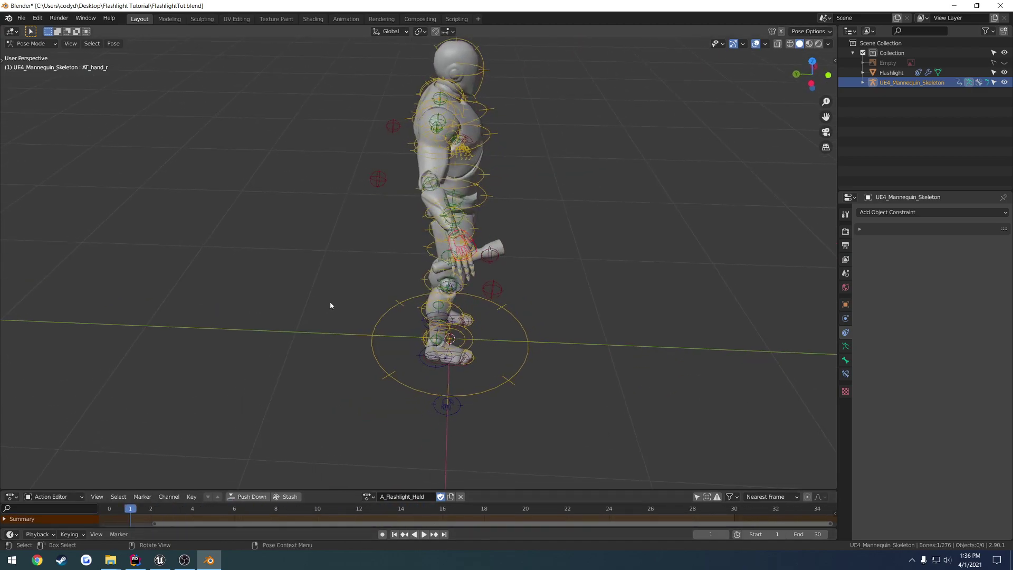
{"action": "middle_click_drag", "start_coordinate": [389, 287], "coordinate": [287, 264]}
{"action": "key", "text": "KP_7"}
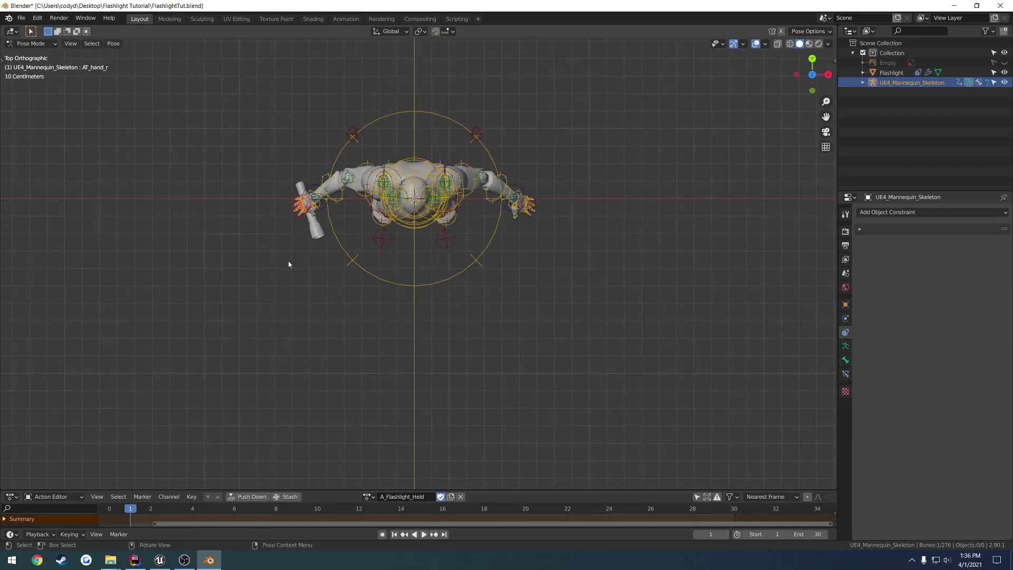
{"action": "key", "text": "g"}
{"action": "left_click", "coordinate": [364, 318]}
{"action": "key", "text": "KP_3"}
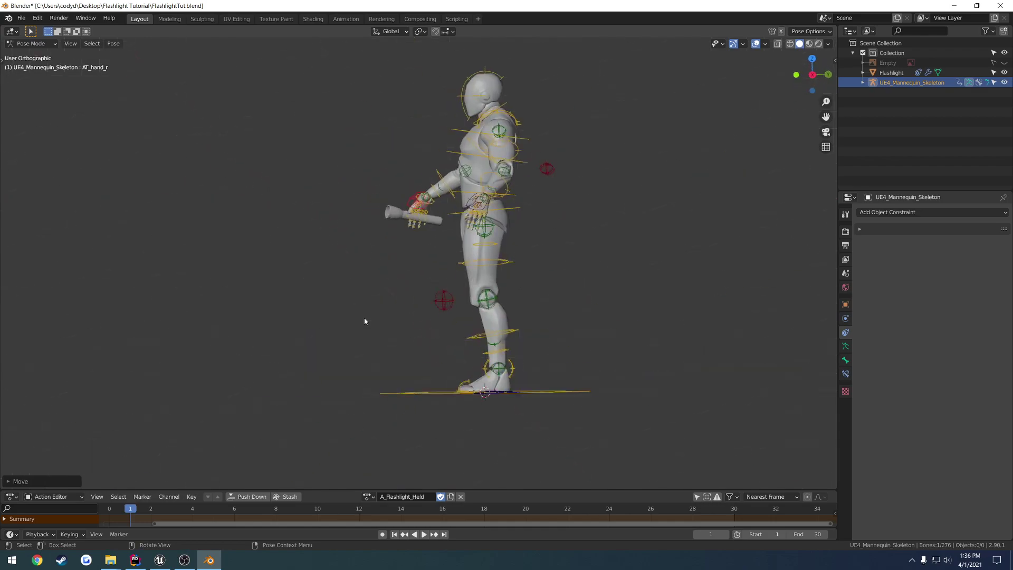
{"action": "key", "text": "g"}
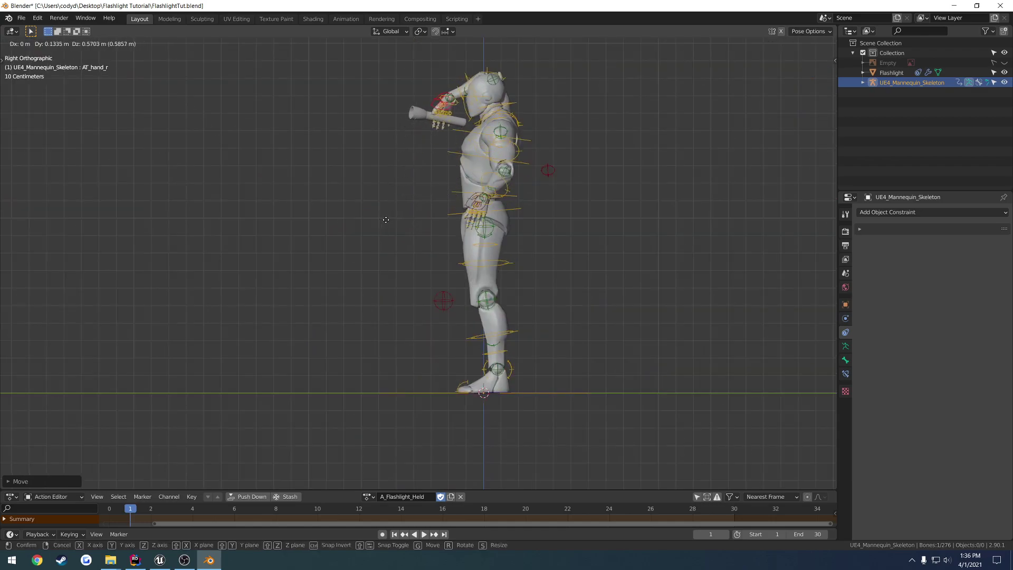
{"action": "left_click", "coordinate": [387, 219]}
- Rotate the right hand control in the top, front and left side views until the fingers point upward beside the head
{"action": "key", "text": "KP_7"}
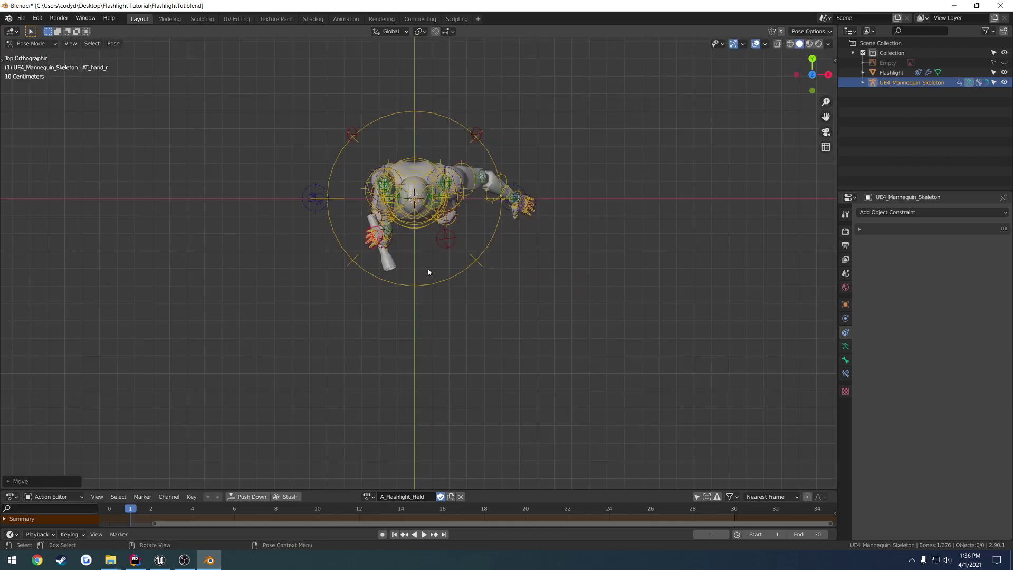
{"action": "key", "text": "r"}
{"action": "left_click", "coordinate": [431, 289]}
{"action": "middle_click_drag", "start_coordinate": [429, 267], "coordinate": [477, 238]}
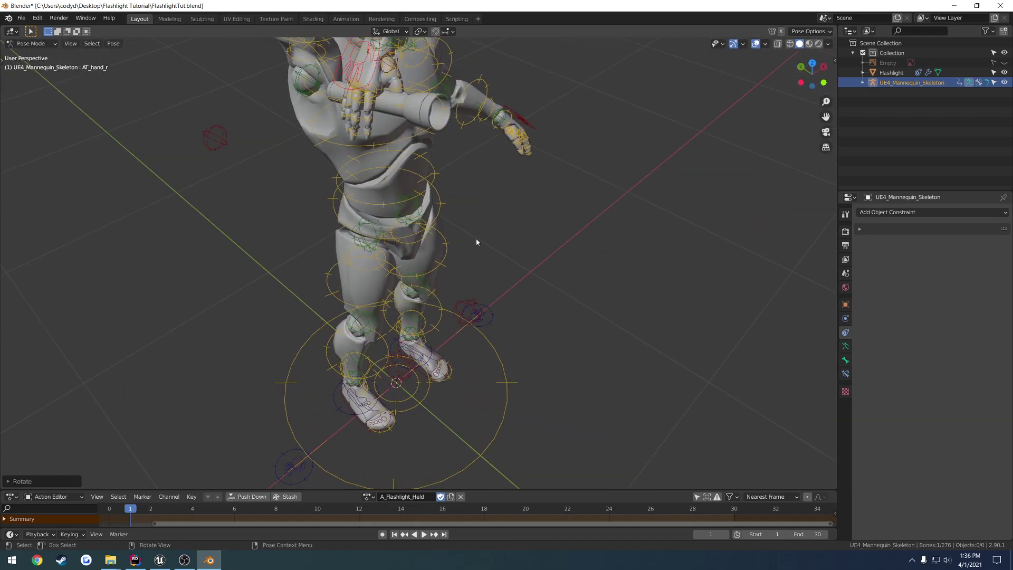
{"action": "key", "text": "KP_1"}
{"action": "key", "text": "r"}
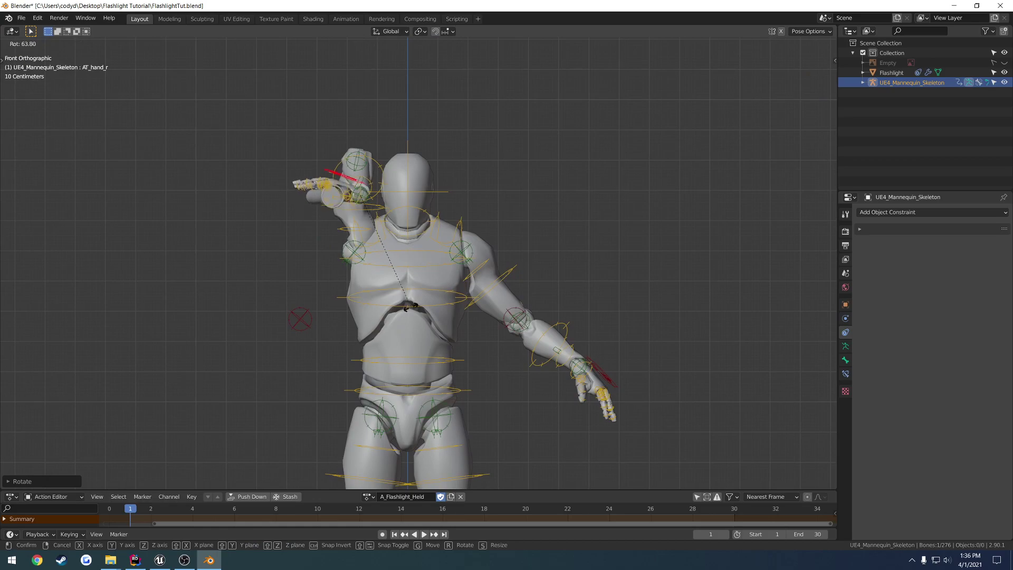
{"action": "left_click", "coordinate": [421, 130]}
{"action": "key", "text": "KP_3"}
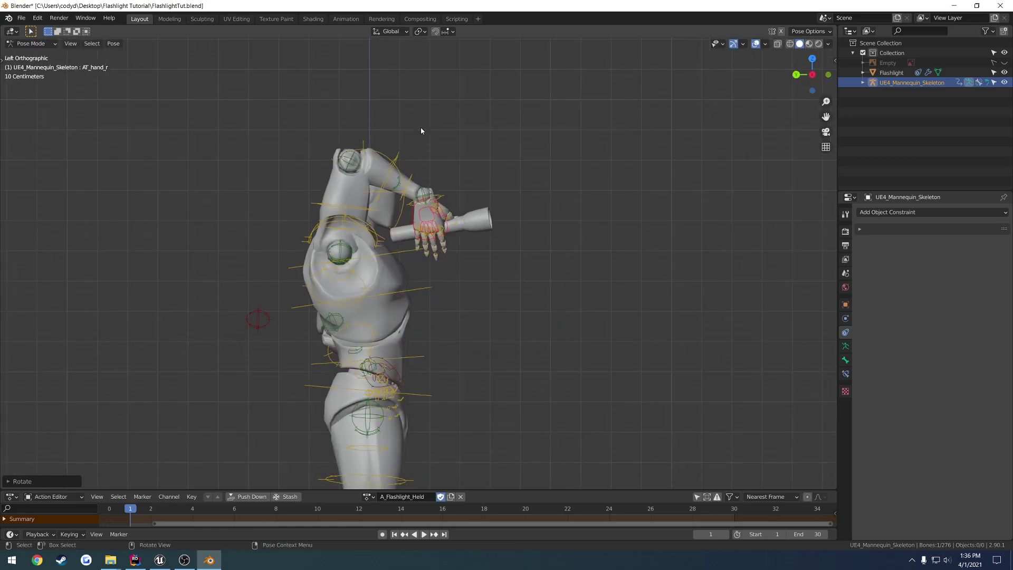
{"action": "key", "text": "r"}
{"action": "left_click", "coordinate": [246, 305]}
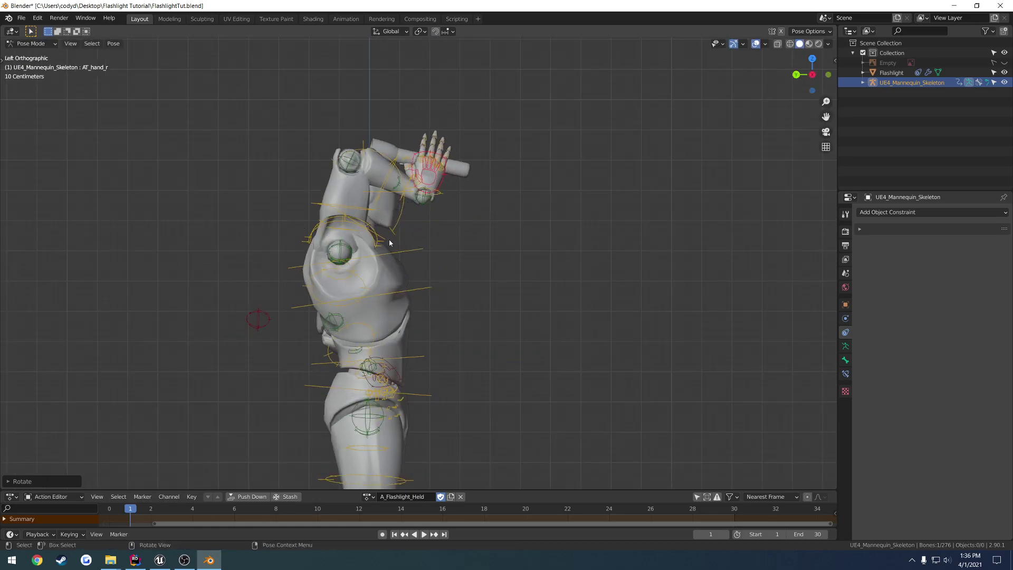
- Move the right elbow target AT_upperarm_r down and outward in front view so the elbow drops
{"action": "key", "text": "KP_1"}
{"action": "left_click", "coordinate": [299, 332]}
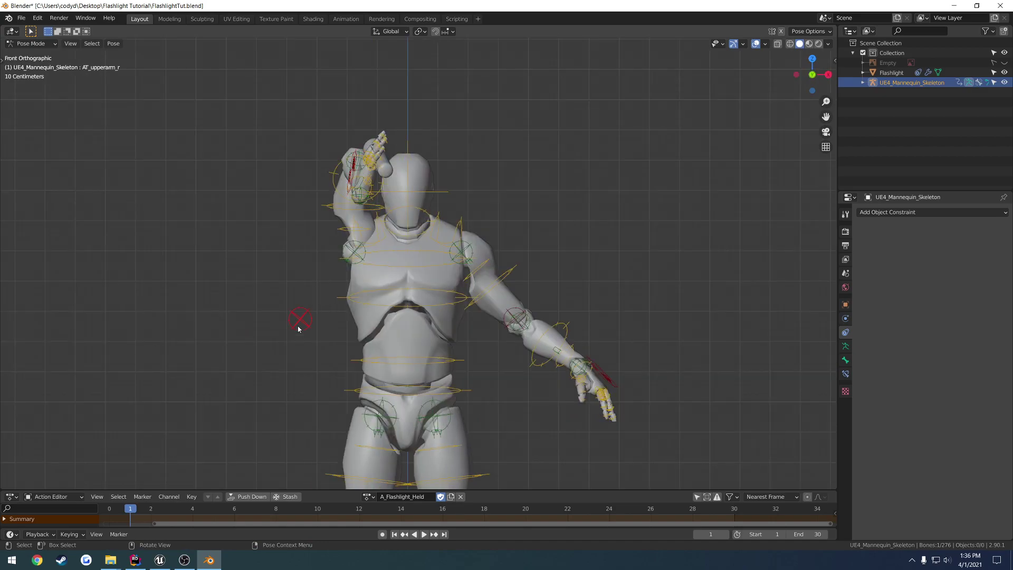
{"action": "key", "text": "g"}
{"action": "left_click", "coordinate": [258, 409]}
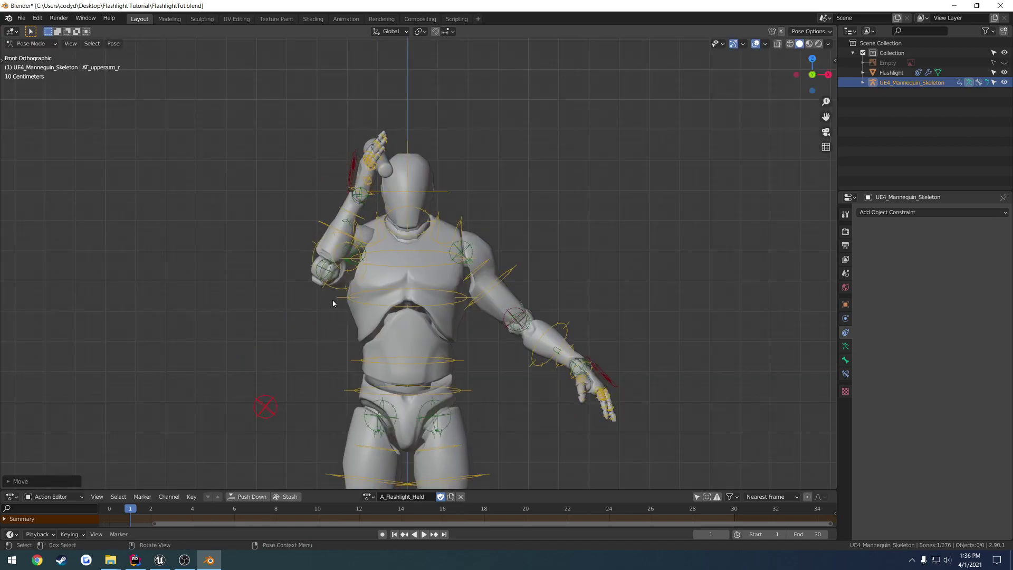
- Move the right hand control down to waist height in front of the body in the left side view
{"action": "middle_click_drag", "start_coordinate": [334, 300], "coordinate": [435, 188]}
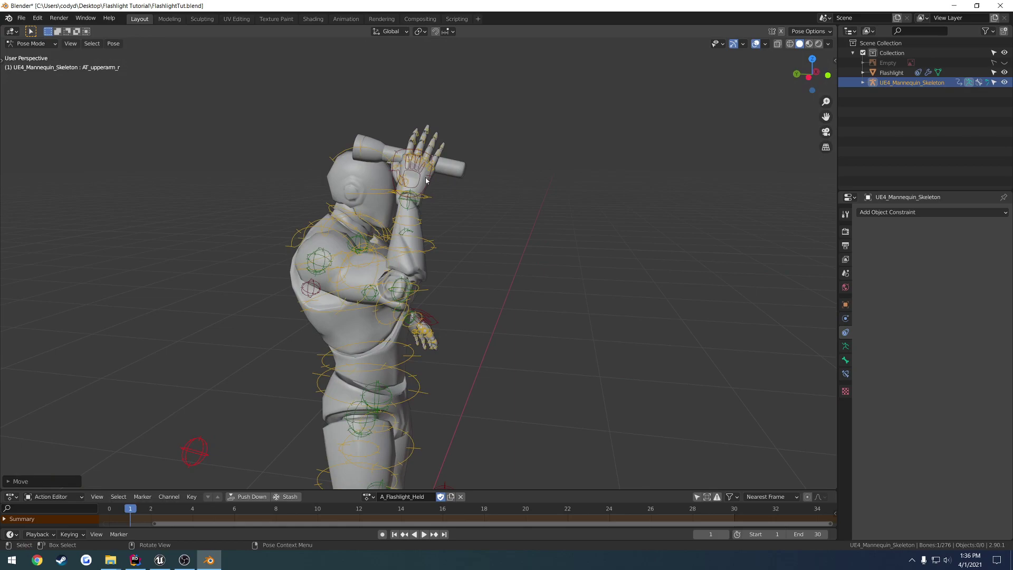
{"action": "left_click", "coordinate": [426, 180]}
{"action": "middle_click_drag", "start_coordinate": [428, 182], "coordinate": [461, 257]}
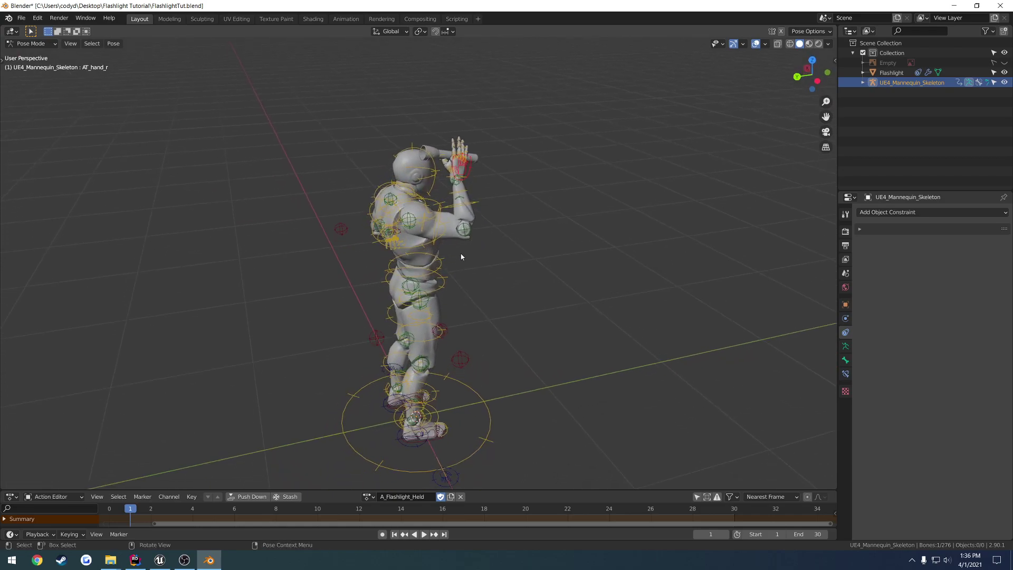
{"action": "key", "text": "ctrl+KP_3"}
{"action": "key", "text": "g"}
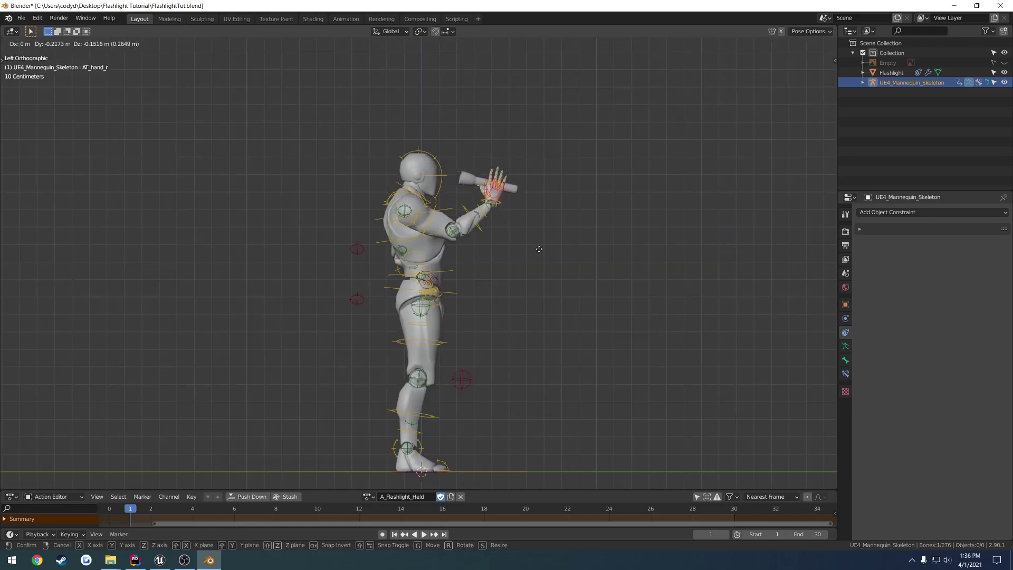
{"action": "left_click", "coordinate": [487, 304]}
- Rotate the right hand control so the flashlight points forward, and lower the hand to hip height
{"action": "key", "text": "r"}
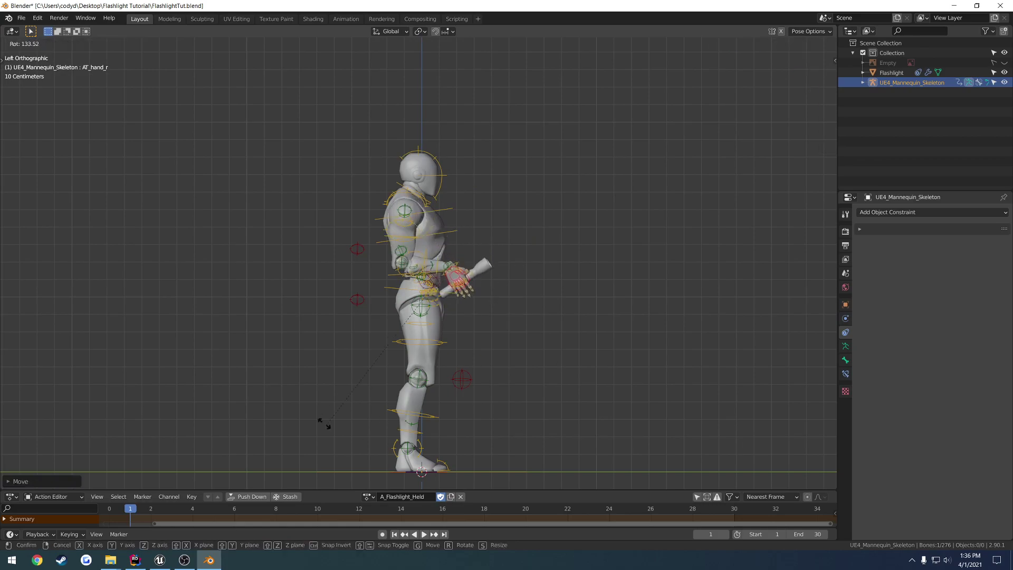
{"action": "left_click", "coordinate": [280, 375]}
{"action": "key", "text": "g"}
{"action": "left_click", "coordinate": [504, 352]}
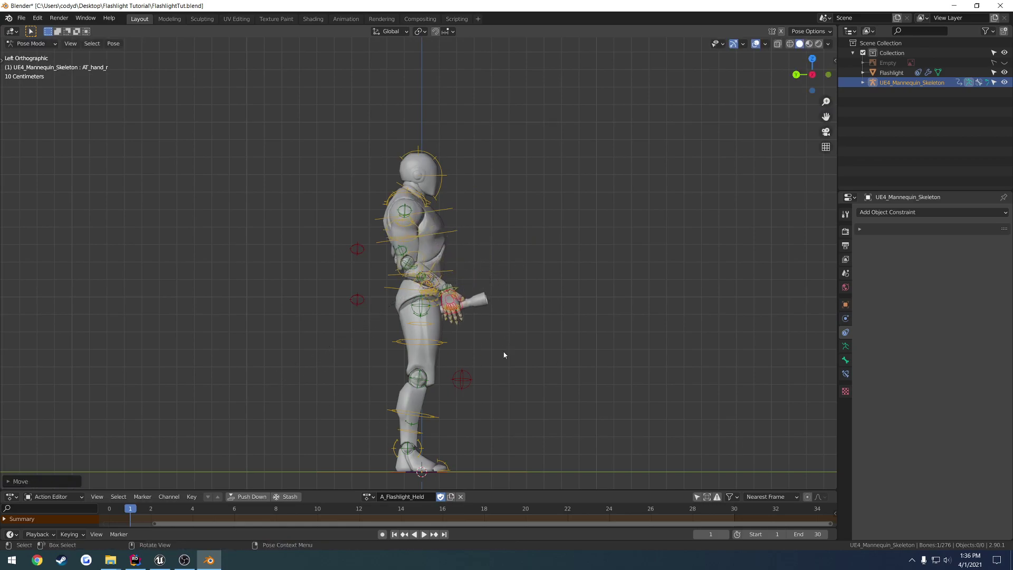
- Move the right hand control in front view about 0.22 m outward from the body and about 0.12 m up
{"action": "key", "text": "ctrl+KP_1"}
{"action": "key", "text": "KP_1"}
{"action": "key", "text": "g"}
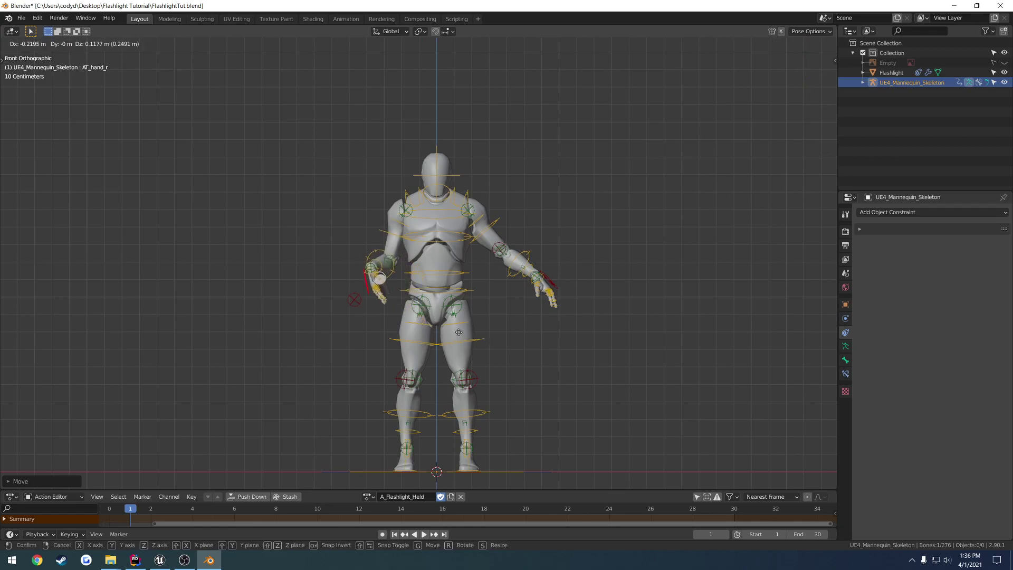
{"action": "left_click", "coordinate": [458, 332]}
- Lower the right hand control slightly in the left side view and rotate it until the flashlight is level
{"action": "key", "text": "KP_3"}
{"action": "key", "text": "ctrl+KP_3"}
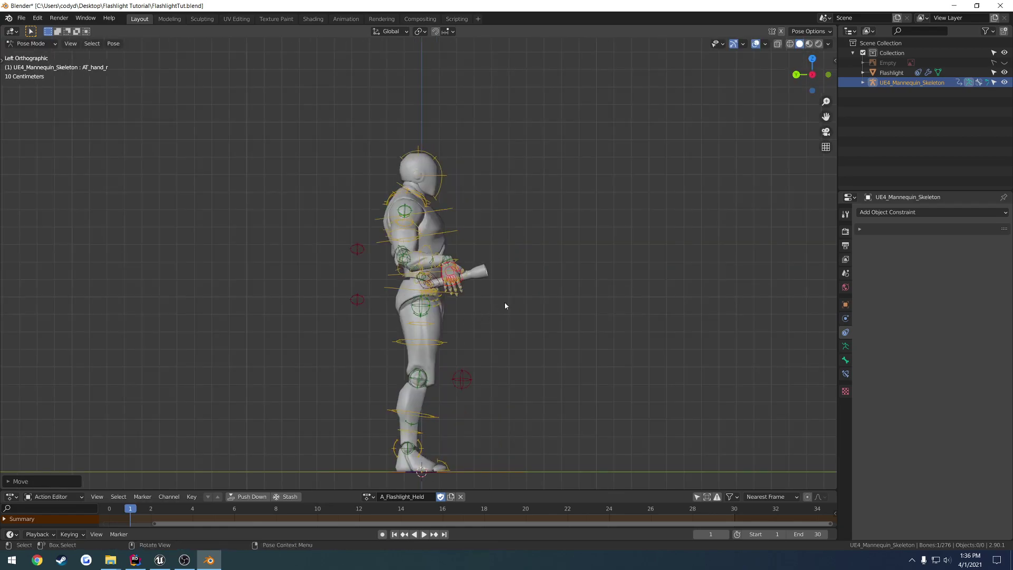
{"action": "key", "text": "r"}
{"action": "left_click", "coordinate": [569, 302]}
{"action": "key", "text": "r"}
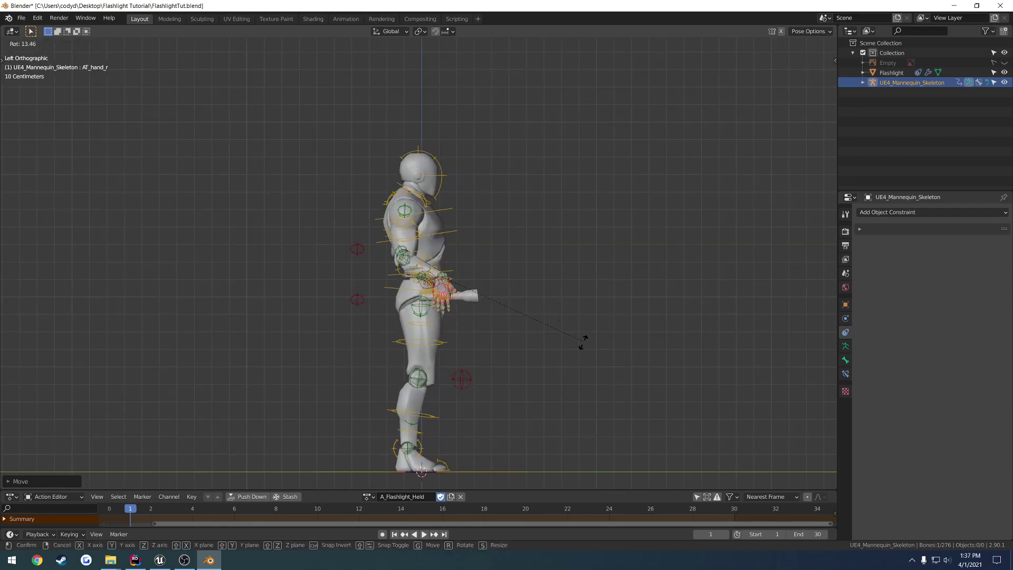
{"action": "left_click", "coordinate": [579, 348]}
- Rotate the right hand control in top view until the flashlight points straight ahead of the body
{"action": "key", "text": "KP_7"}
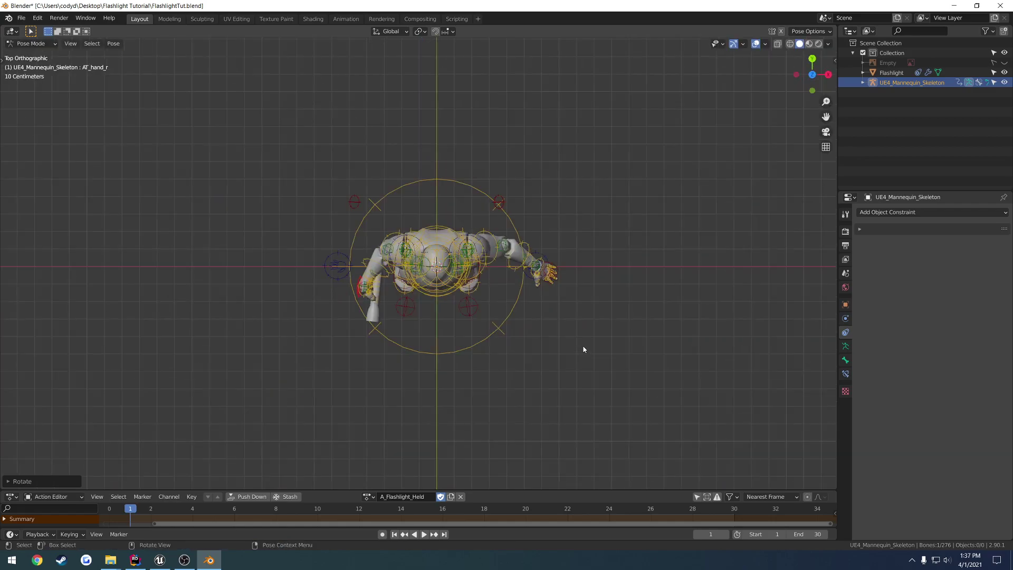
{"action": "key", "text": "r"}
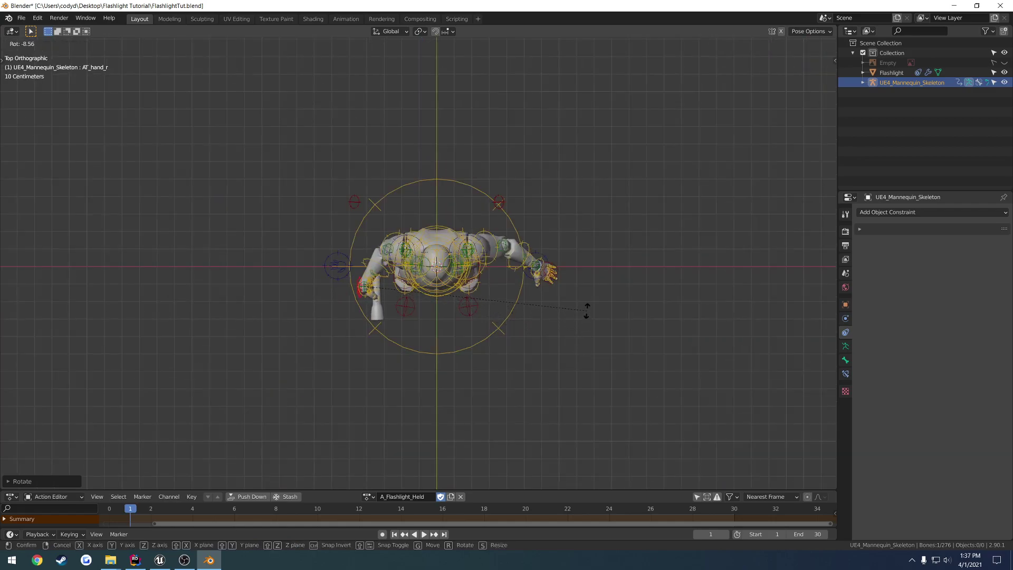
{"action": "left_click", "coordinate": [590, 317]}
{"action": "middle_click_drag", "start_coordinate": [591, 317], "coordinate": [508, 232]}
{"action": "middle_click_drag", "start_coordinate": [486, 268], "coordinate": [460, 292]}
{"action": "left_click", "coordinate": [379, 288]}
{"action": "left_click", "coordinate": [425, 253]}
{"action": "key", "text": "ctrl+KP_3"}
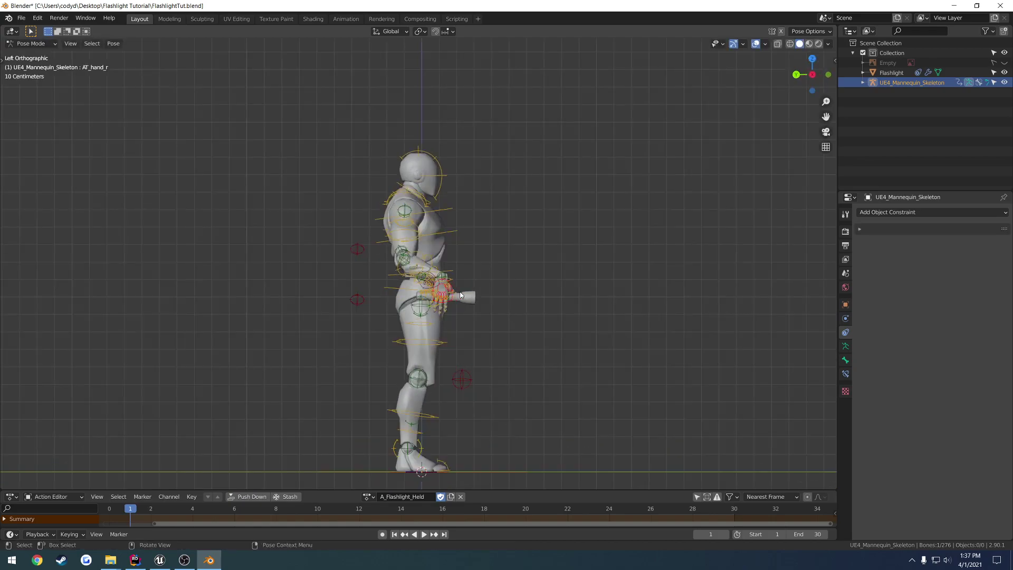
- Rotate the right hand control in front view, and move it down and inward beside the hip
{"action": "key", "text": "KP_1"}
{"action": "key", "text": "r"}
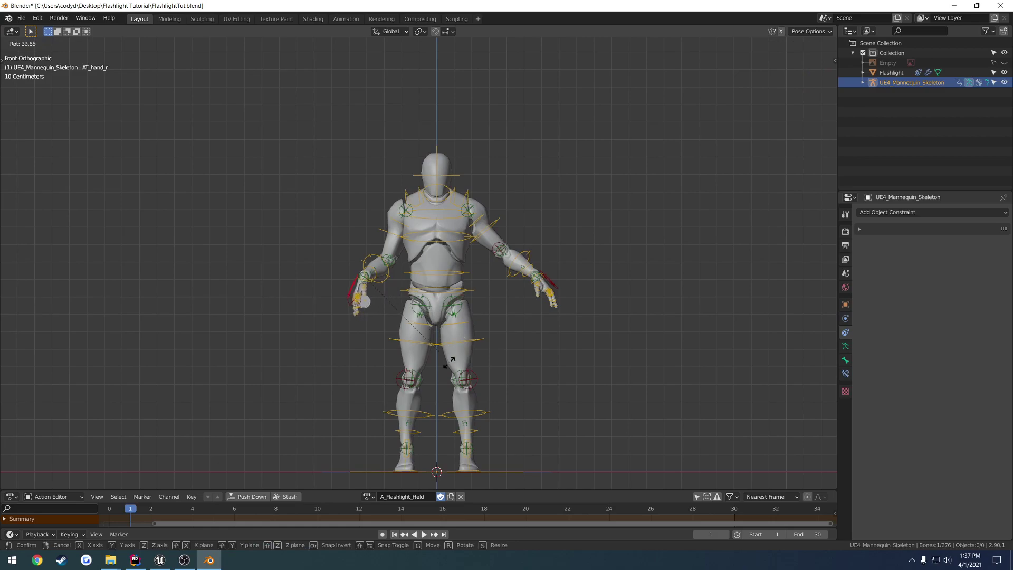
{"action": "left_click", "coordinate": [439, 376]}
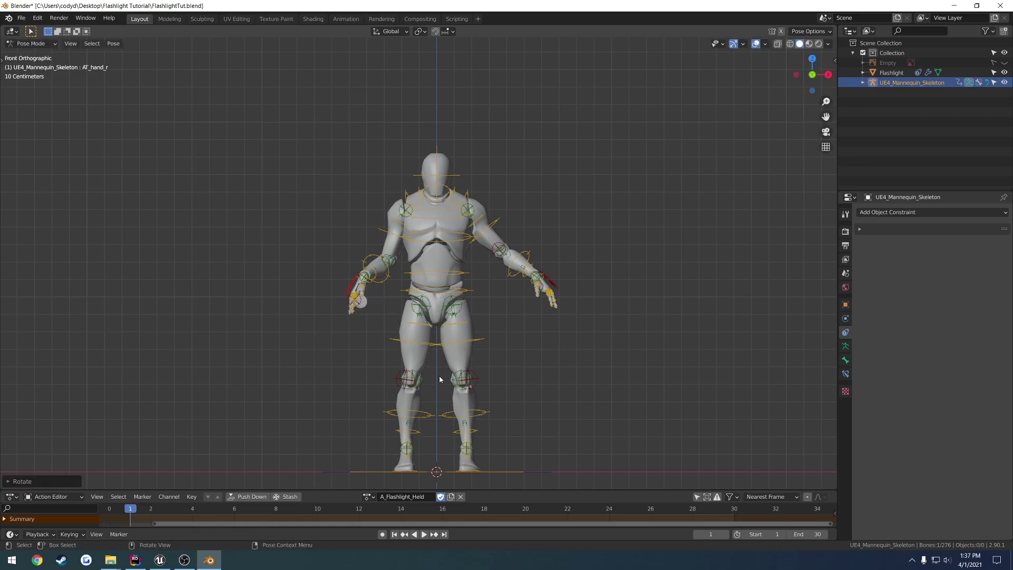
{"action": "key", "text": "g"}
{"action": "left_click", "coordinate": [451, 395]}
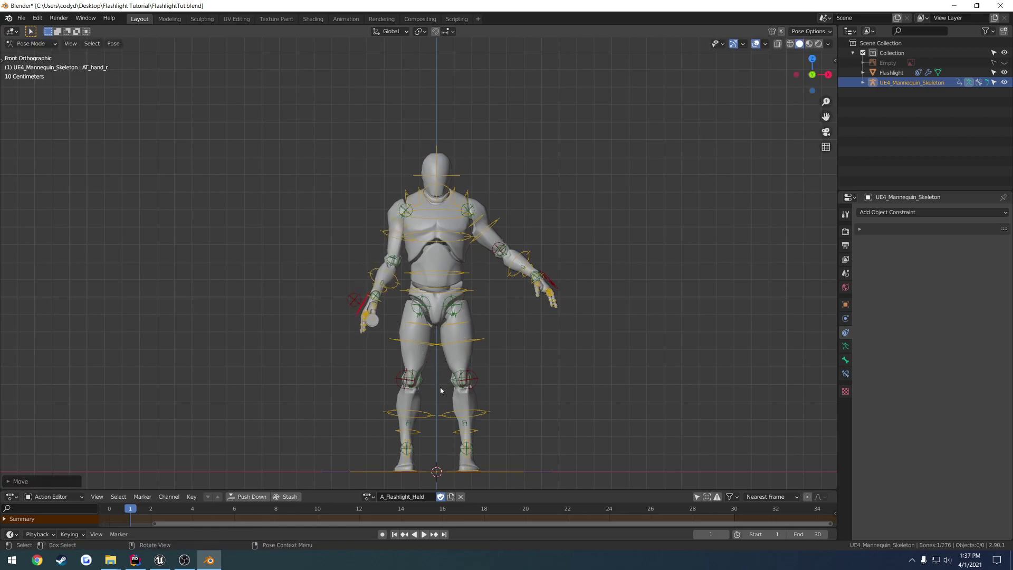
{"action": "middle_click_drag", "start_coordinate": [452, 395], "coordinate": [405, 381]}
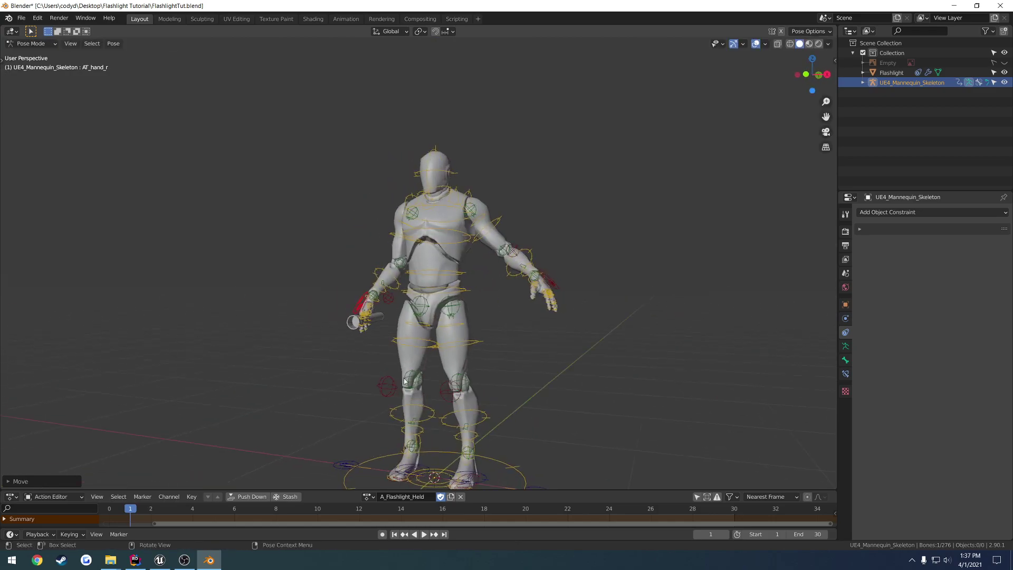
- Bring the left hand control in toward the body and align it with the right hand in side view
{"action": "left_click", "coordinate": [556, 282]}
{"action": "key", "text": "g"}
{"action": "left_click", "coordinate": [517, 288]}
{"action": "key", "text": "KP_3"}
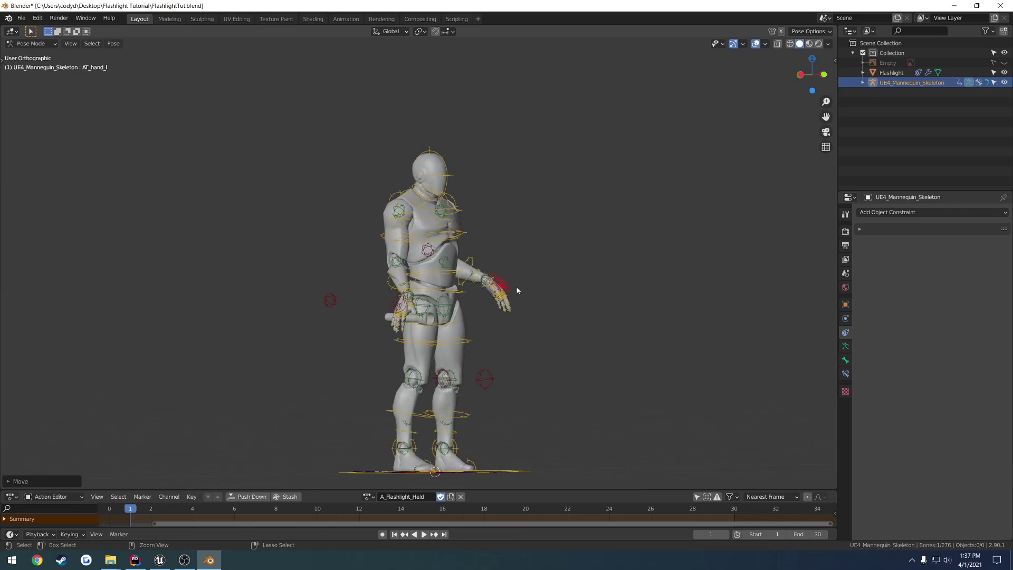
{"action": "key", "text": "KP_1"}
{"action": "key", "text": "g"}
{"action": "left_click", "coordinate": [531, 304]}
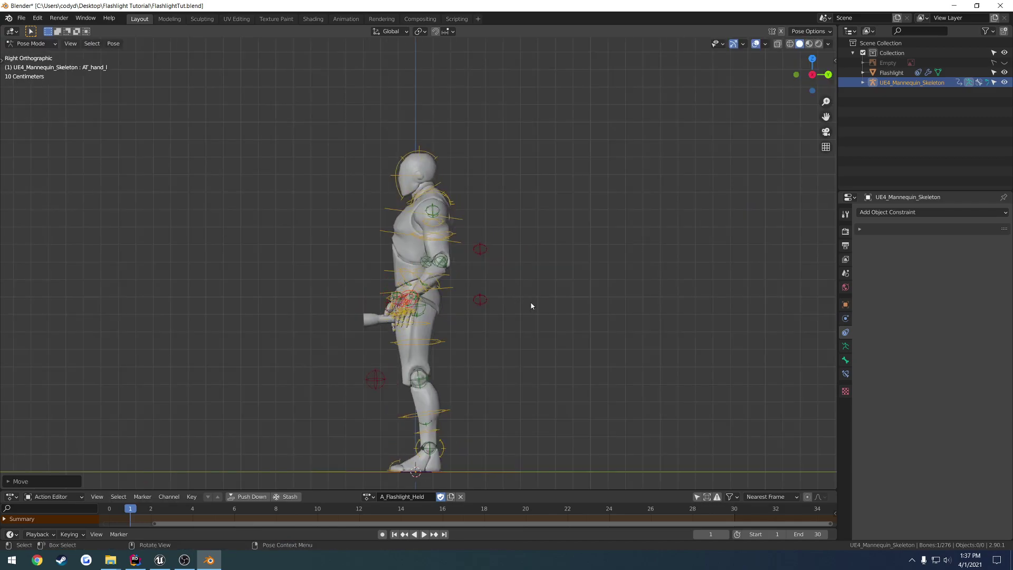
- Rotate the left hand control in front view and move it closer to the left hip
{"action": "key", "text": "KP_1"}
{"action": "key", "text": "KP_1"}
{"action": "key", "text": "r"}
{"action": "left_click", "coordinate": [522, 308]}
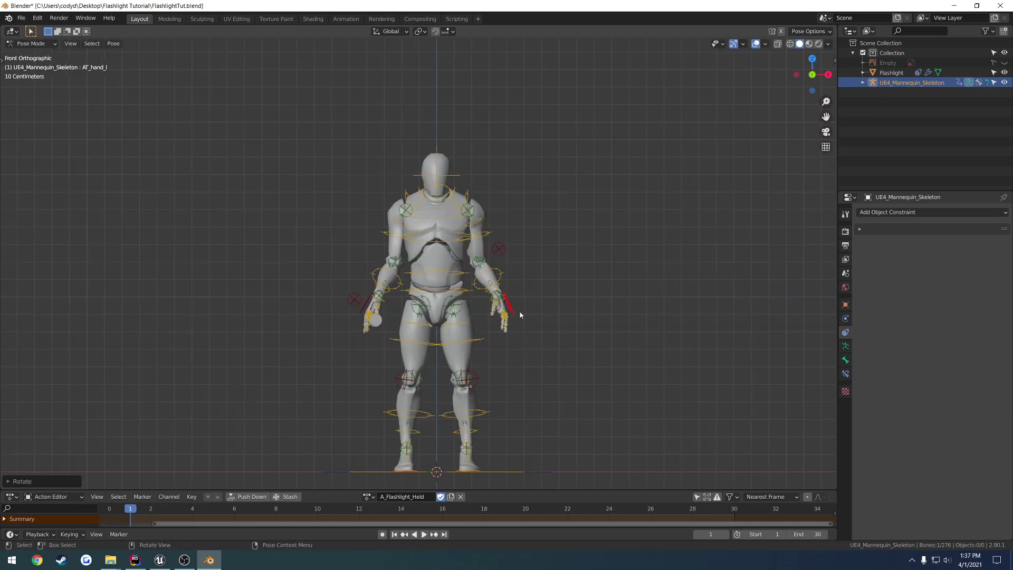
{"action": "key", "text": "g"}
{"action": "left_click", "coordinate": [533, 315]}
- Move the left elbow target about 0.18 m outward, and adjust the left hand control's position beside the thigh
{"action": "left_click", "coordinate": [502, 250]}
{"action": "key", "text": "g"}
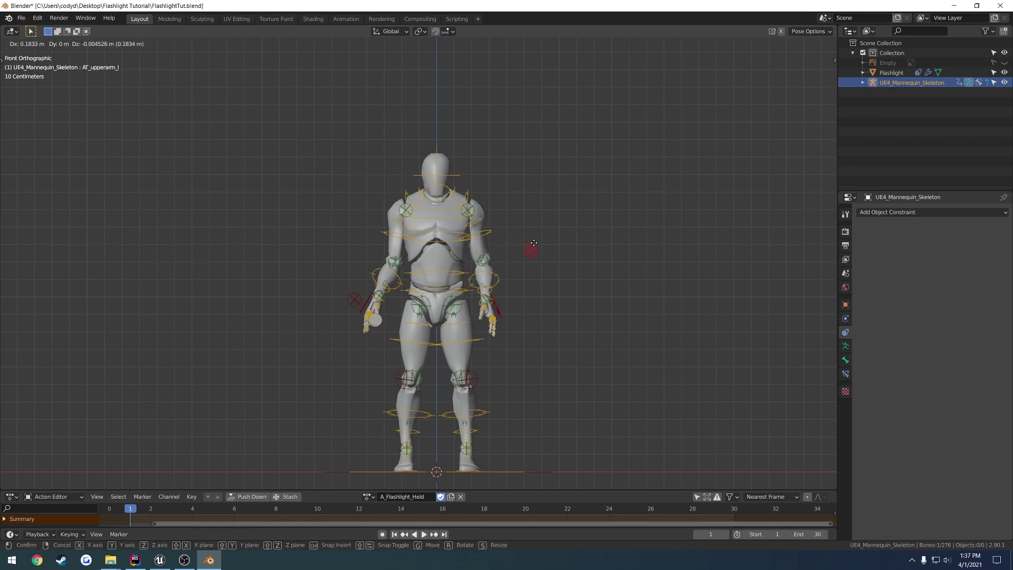
{"action": "left_click", "coordinate": [533, 247]}
{"action": "middle_click_drag", "start_coordinate": [507, 254], "coordinate": [405, 276]}
{"action": "left_click", "coordinate": [422, 341]}
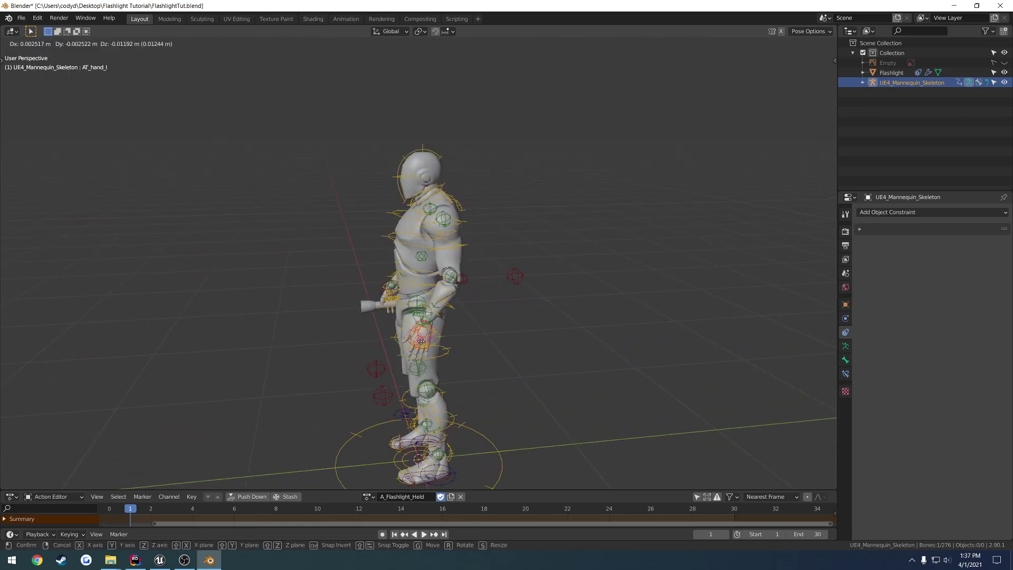
{"action": "middle_click_drag", "start_coordinate": [422, 342], "coordinate": [457, 284]}
- Raise the right elbow target slightly, and rotate the right hand control about -2.7° in left side view
{"action": "left_click", "coordinate": [358, 292]}
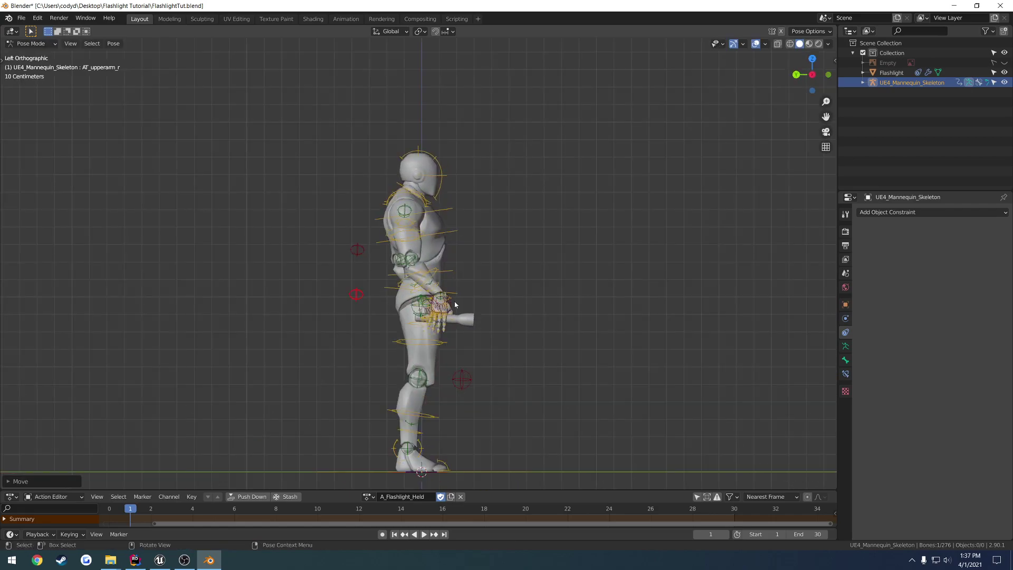
{"action": "left_click", "coordinate": [454, 304]}
{"action": "key", "text": "r"}
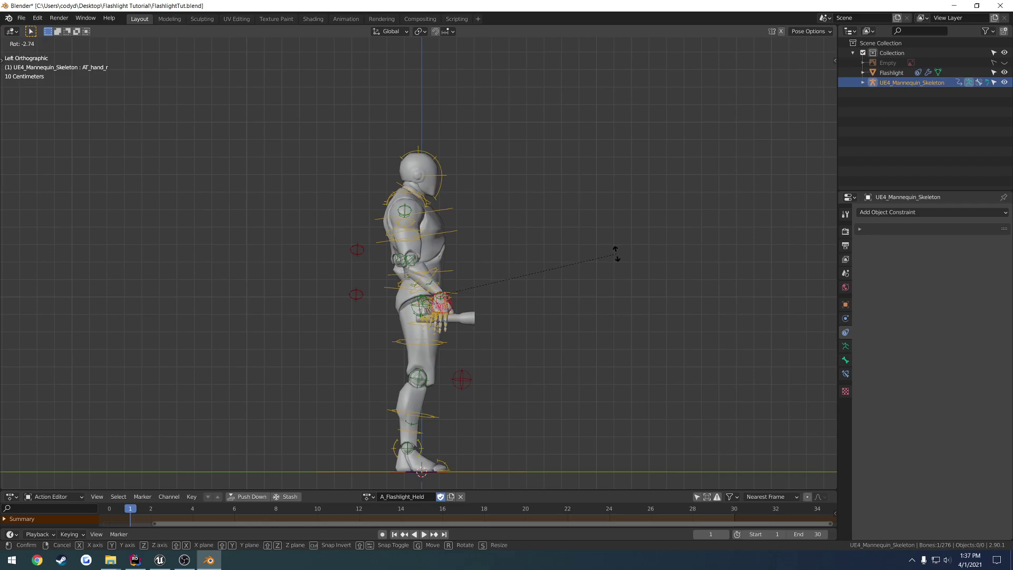
{"action": "left_click", "coordinate": [616, 253]}
- Select all bones of the skeleton and keyframe their pose at frame 1
{"action": "middle_click_drag", "start_coordinate": [584, 283], "coordinate": [403, 393]}
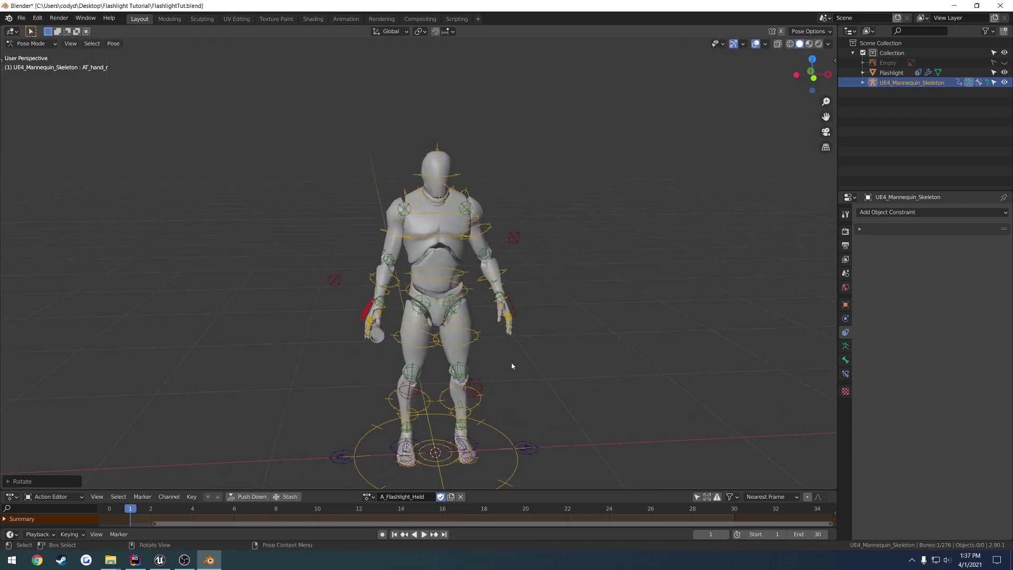
{"action": "key", "text": "a"}
{"action": "key", "text": "i"}
{"action": "left_click", "coordinate": [527, 371]}
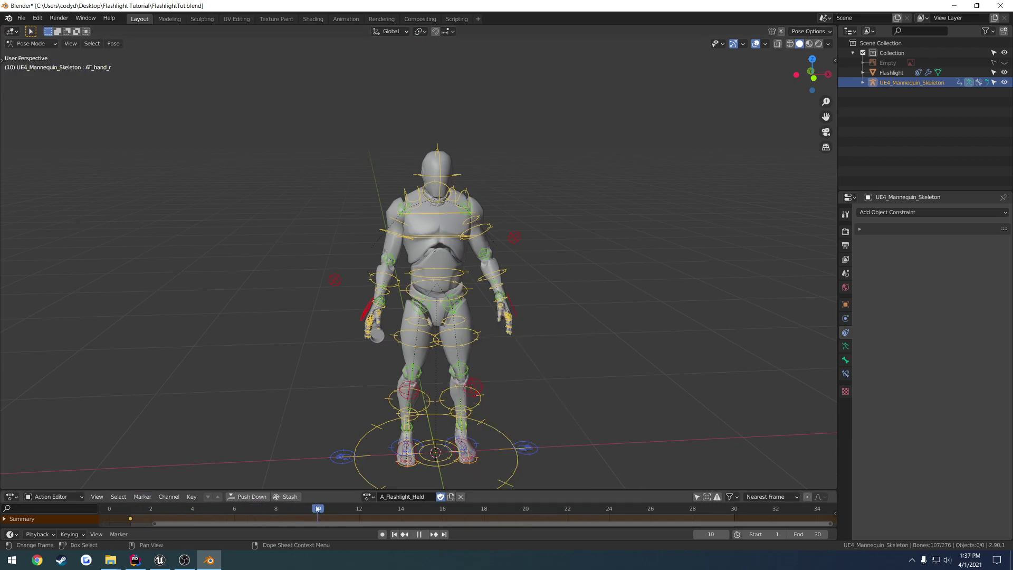
- At frame 15, nudge both hand controls slightly and keyframe the pose on all bones
{"action": "left_click_drag", "start_coordinate": [438, 516], "coordinate": [423, 510]}
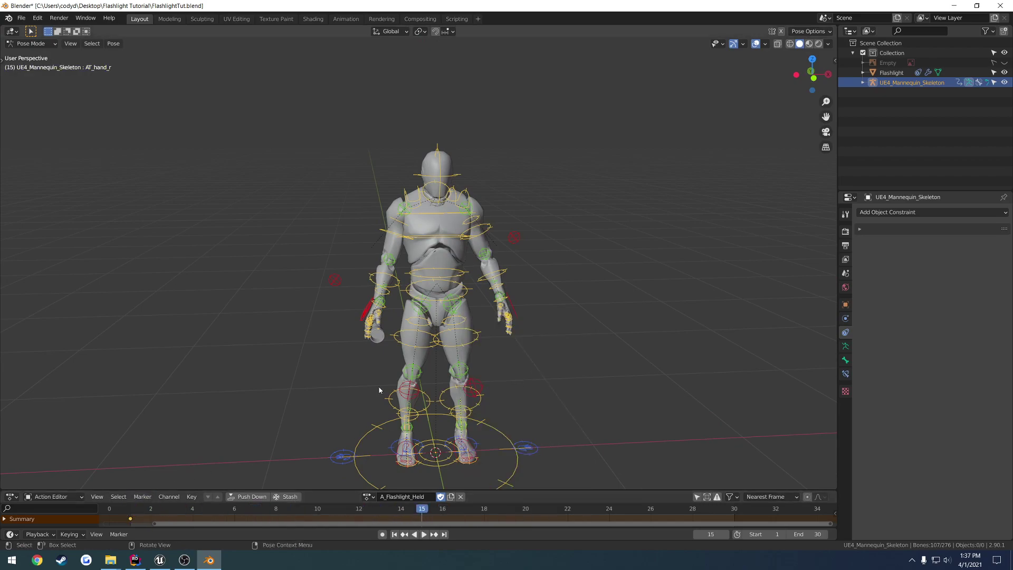
{"action": "left_click", "coordinate": [363, 314]}
{"action": "key", "text": "g"}
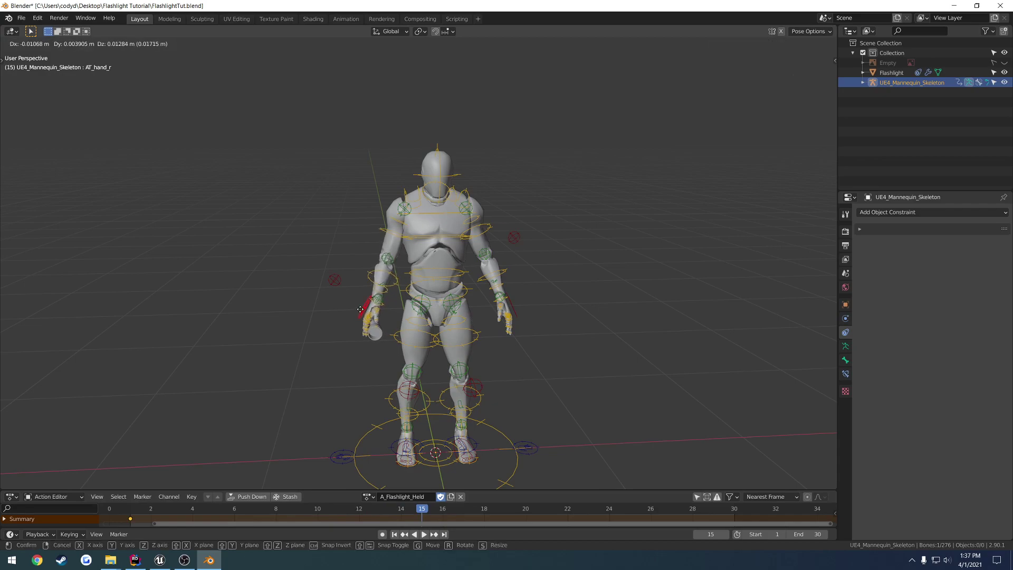
{"action": "left_click", "coordinate": [360, 309]}
{"action": "left_click", "coordinate": [513, 308]}
{"action": "key", "text": "g"}
{"action": "left_click", "coordinate": [510, 308]}
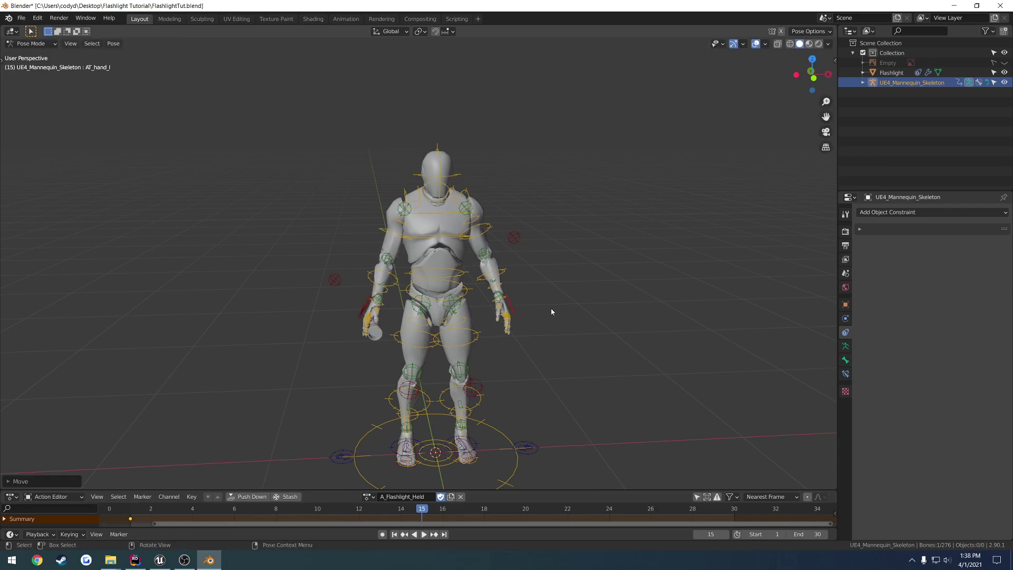
{"action": "key", "text": "a"}
{"action": "key", "text": "i"}
{"action": "left_click", "coordinate": [549, 310]}
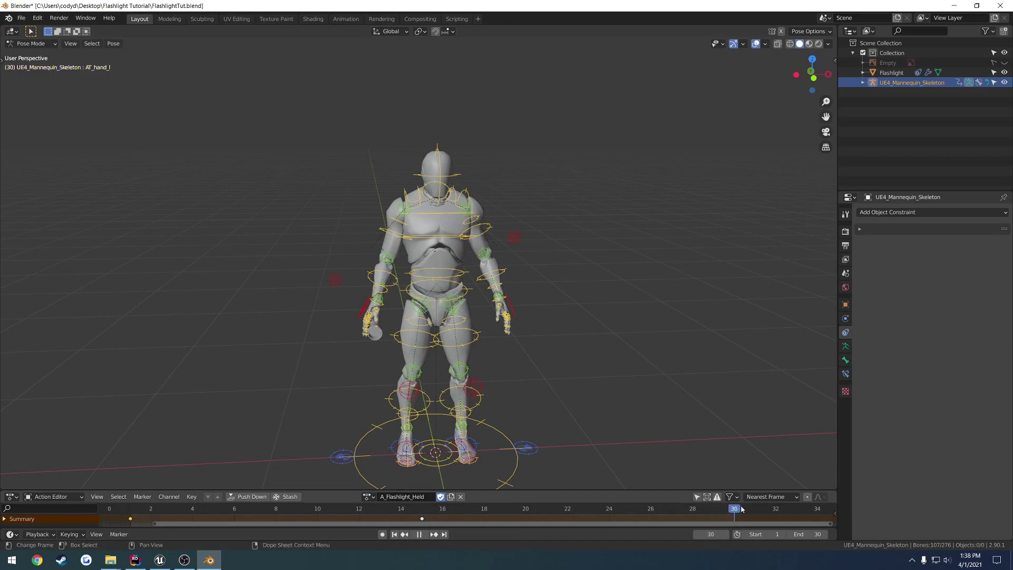
- Play back the animation and set its end frame to 60
{"action": "key", "text": "space"}
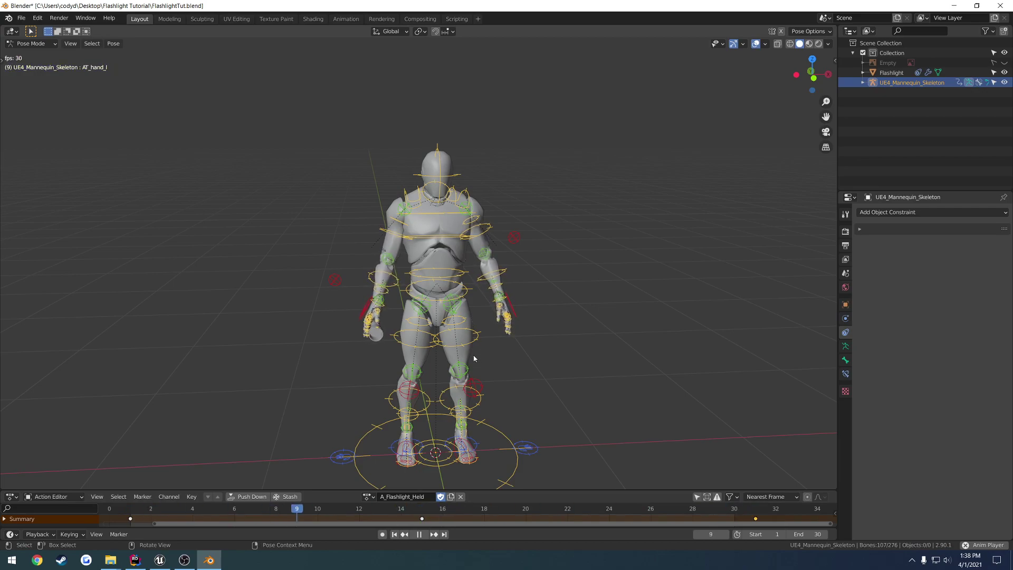
{"action": "key", "text": "space"}
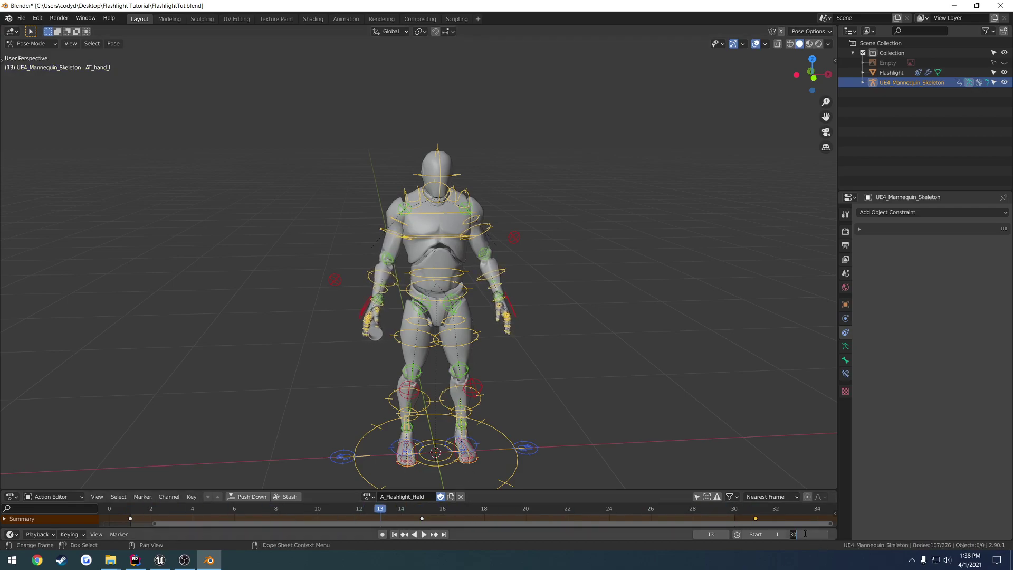
{"action": "key", "text": "Return"}
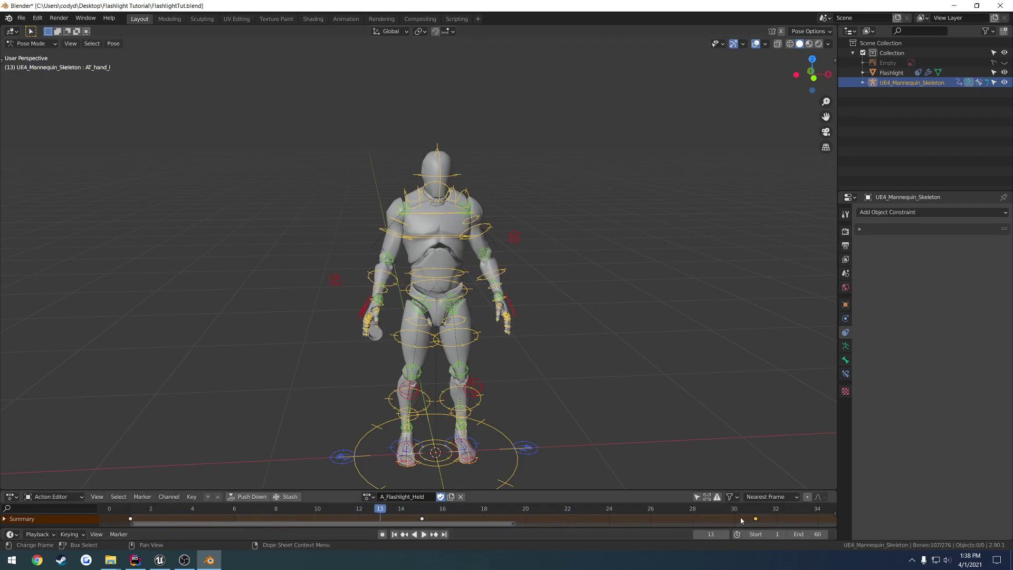
- Move the last keyframe in the Action Editor to frame 61
{"action": "scroll", "coordinate": [726, 513], "scroll_direction": "down", "scroll_amount": 6}
{"action": "middle_click_drag", "start_coordinate": [715, 510], "coordinate": [522, 526]}
{"action": "scroll", "coordinate": [632, 509], "scroll_direction": "down", "scroll_amount": 3}
{"action": "scroll", "coordinate": [577, 524], "scroll_direction": "down", "scroll_amount": 1}
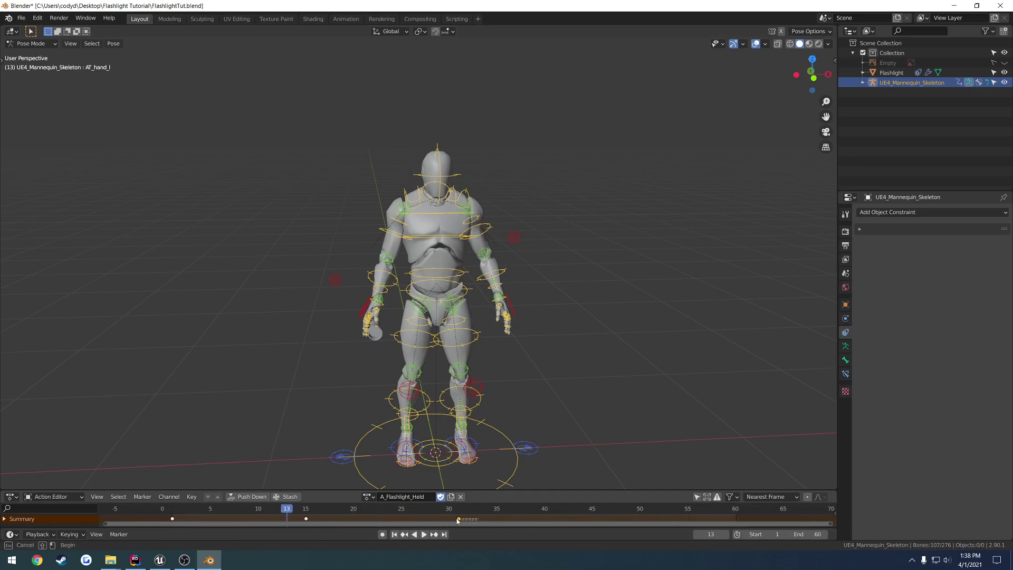
{"action": "left_click_drag", "start_coordinate": [463, 519], "coordinate": [484, 518]}
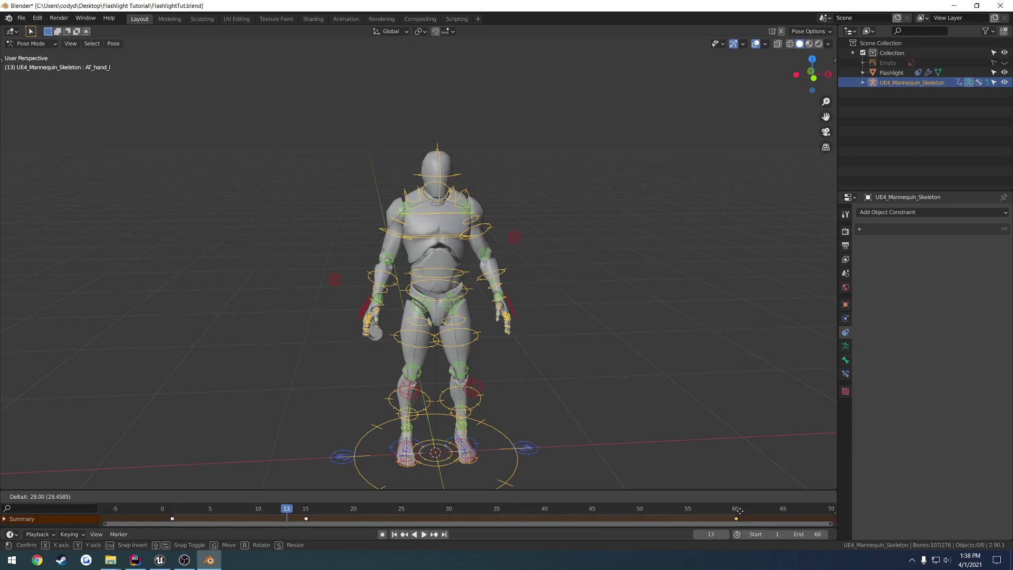
{"action": "left_click_drag", "start_coordinate": [739, 510], "coordinate": [750, 510]}
- Copy the first keyframe's pose to frame 30
{"action": "left_click_drag", "start_coordinate": [301, 519], "coordinate": [299, 519]}
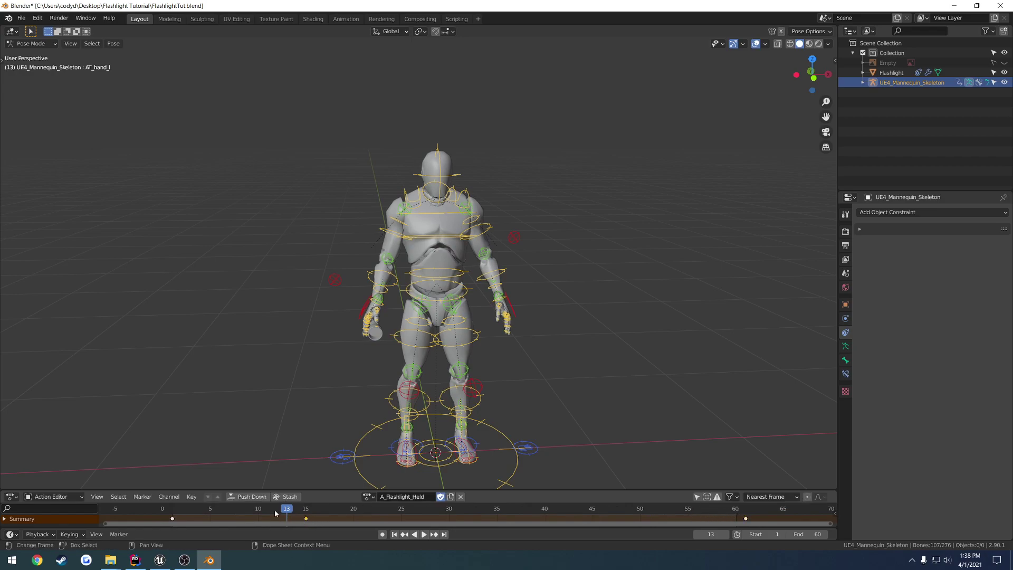
{"action": "left_click", "coordinate": [173, 519]}
{"action": "mouse_move", "coordinate": [173, 520]}
{"action": "left_mouse_down"}
{"action": "mouse_move", "coordinate": [286, 520]}
{"action": "mouse_move", "coordinate": [174, 520]}
{"action": "left_mouse_up"}
{"action": "left_click", "coordinate": [443, 510]}
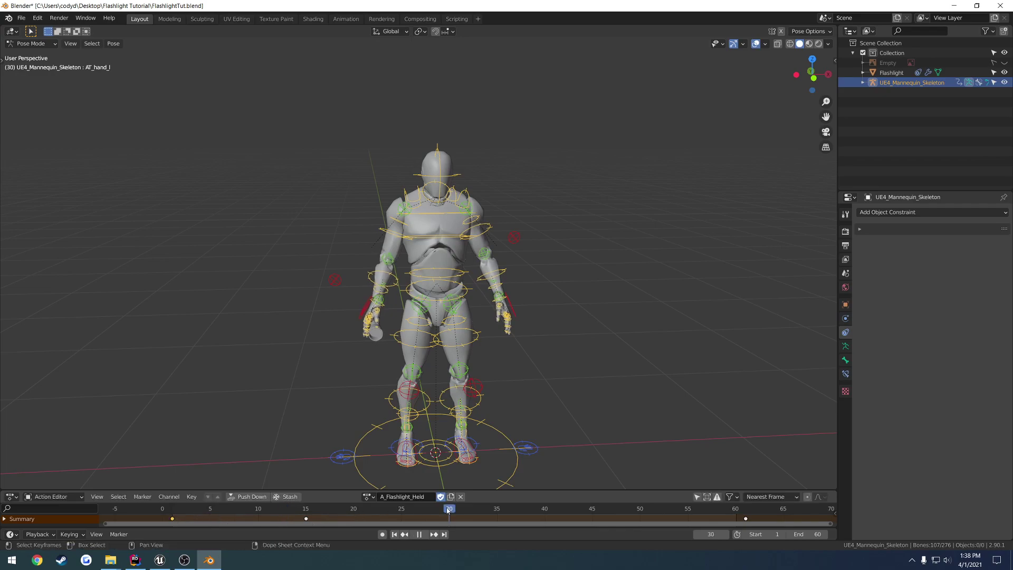
{"action": "key", "text": "i"}
- At frame 30, move the right hand control slightly inward toward the body
{"action": "left_click", "coordinate": [361, 316]}
{"action": "key", "text": "g"}
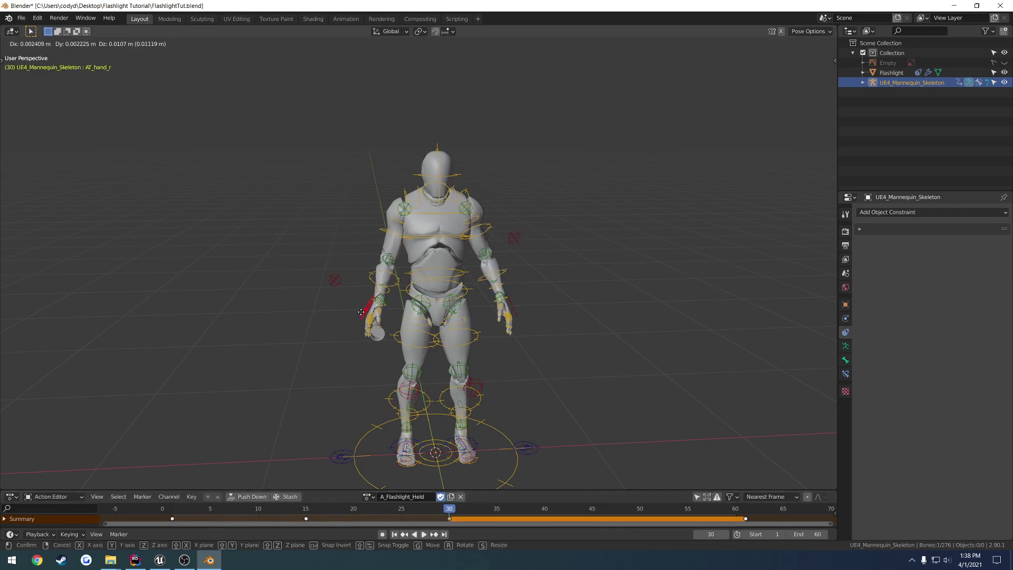
{"action": "left_click", "coordinate": [364, 316]}
{"action": "key", "text": "g"}
{"action": "left_click", "coordinate": [365, 315]}
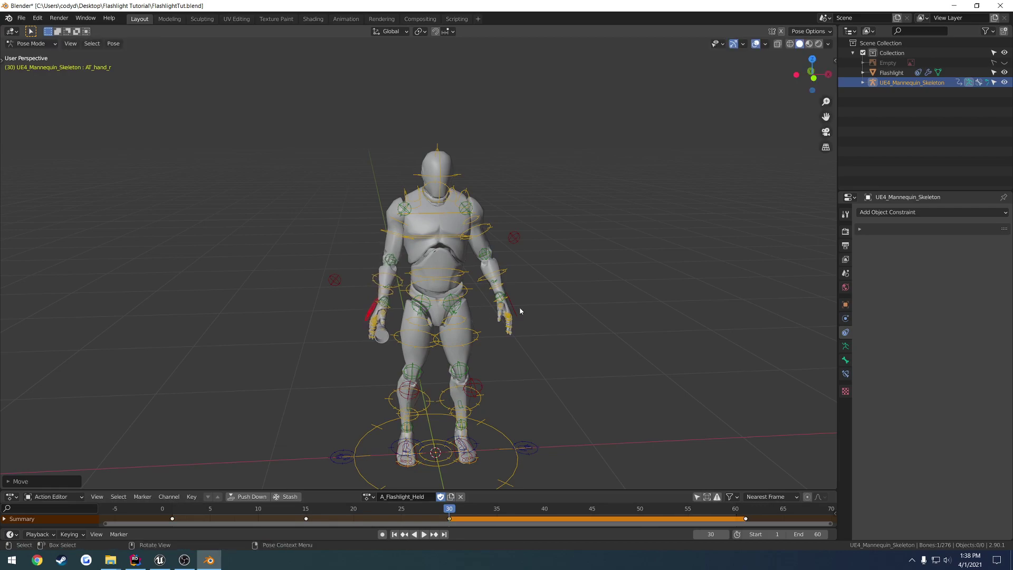
- Move the left hand control slightly inward and keyframe all bones at frame 30
{"action": "left_click", "coordinate": [518, 311]}
{"action": "key", "text": "g"}
{"action": "left_click", "coordinate": [509, 313]}
{"action": "key", "text": "a"}
{"action": "key", "text": "k"}
{"action": "left_click", "coordinate": [510, 310]}
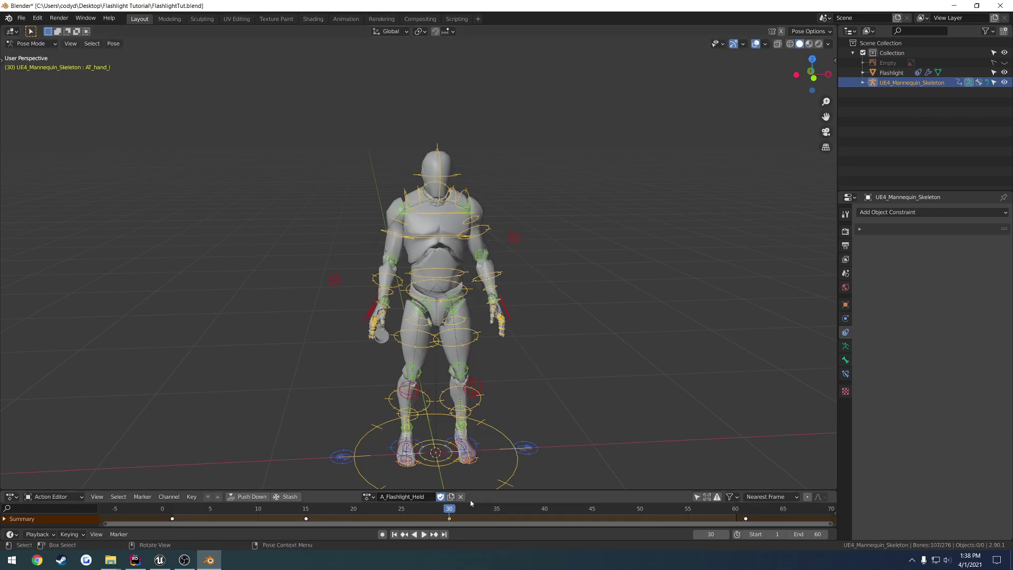
- Play back the animation and examine the arm movement from the flashlight side
{"action": "key", "text": "space"}
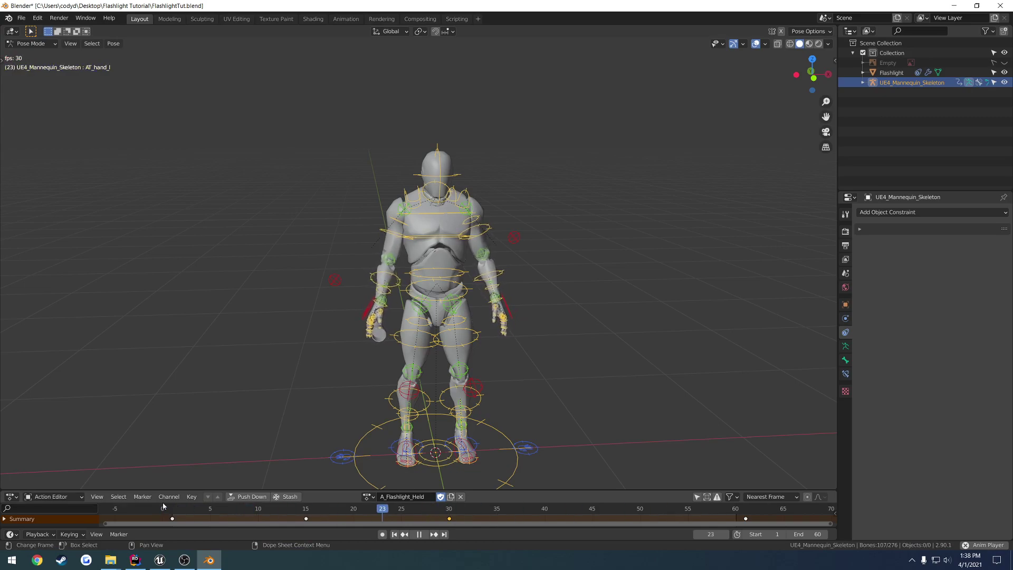
{"action": "middle_click_drag", "start_coordinate": [222, 422], "coordinate": [307, 362]}
{"action": "key", "text": "space"}
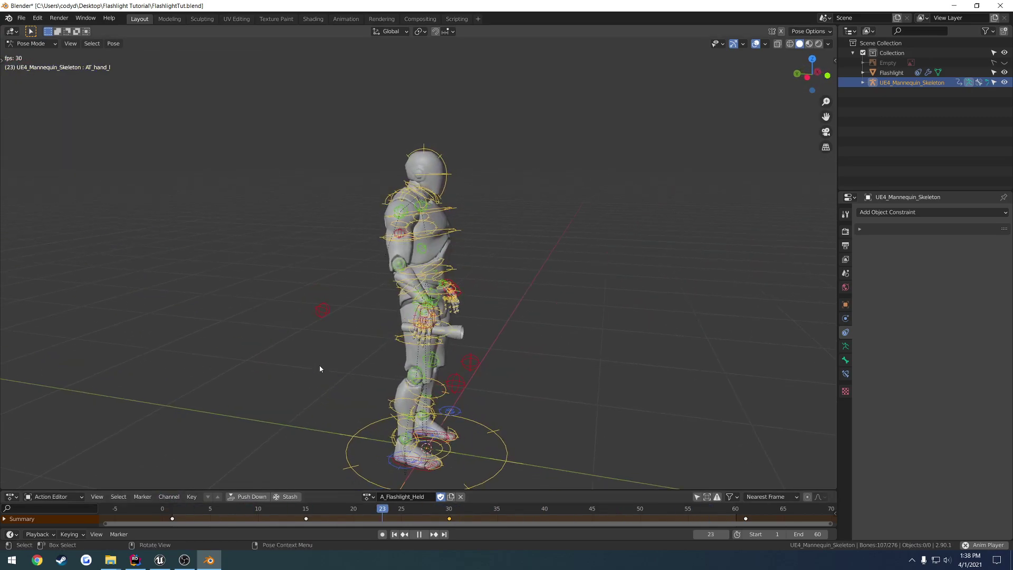
- Return to frame 1, and show the Mr Mannequins Tools settings with the skeleton in Object Mode
{"action": "key", "text": "shift+Left"}
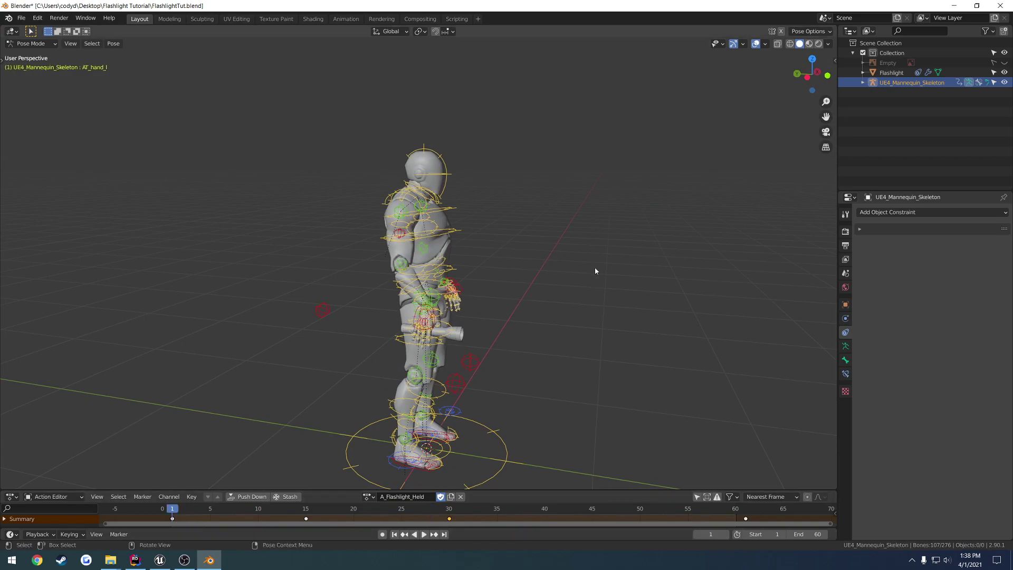
{"action": "left_click", "coordinate": [562, 230]}
{"action": "key", "text": "n"}
{"action": "key", "text": "m"}
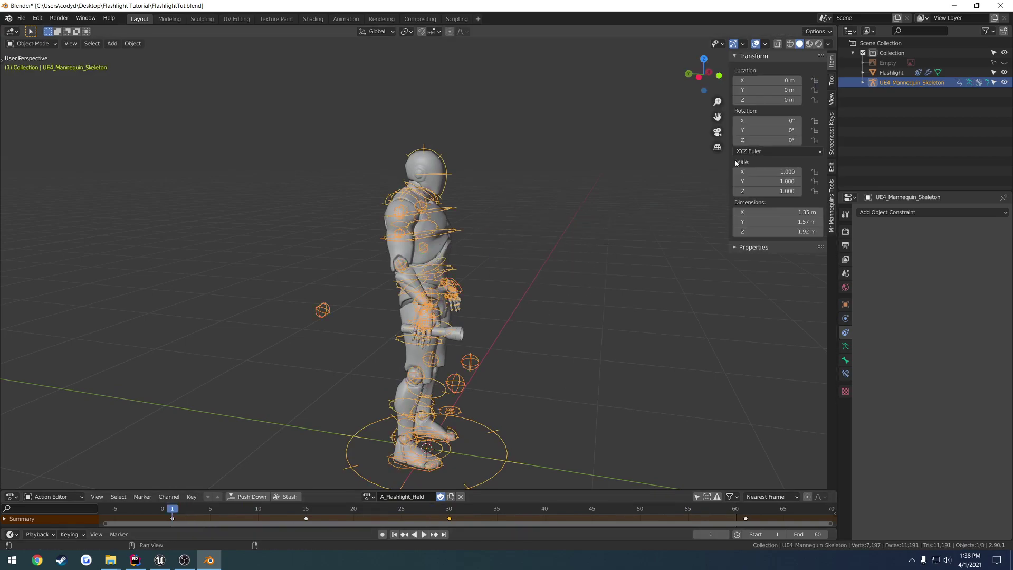
{"action": "left_click", "coordinate": [832, 203]}
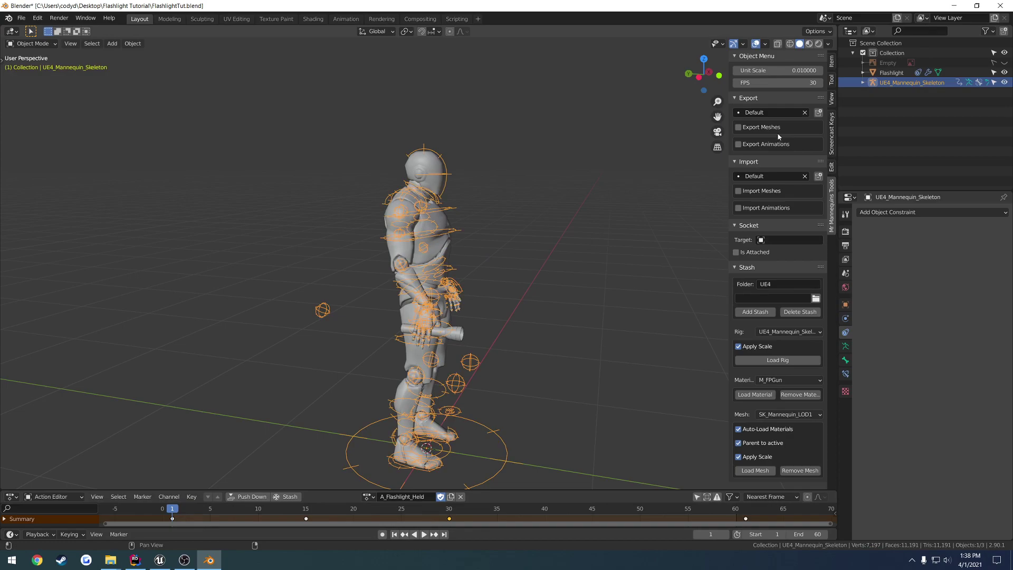
- Enable animation export and set its output path to a new Animations folder inside Flashlight Tutorial
{"action": "left_click", "coordinate": [755, 145]}
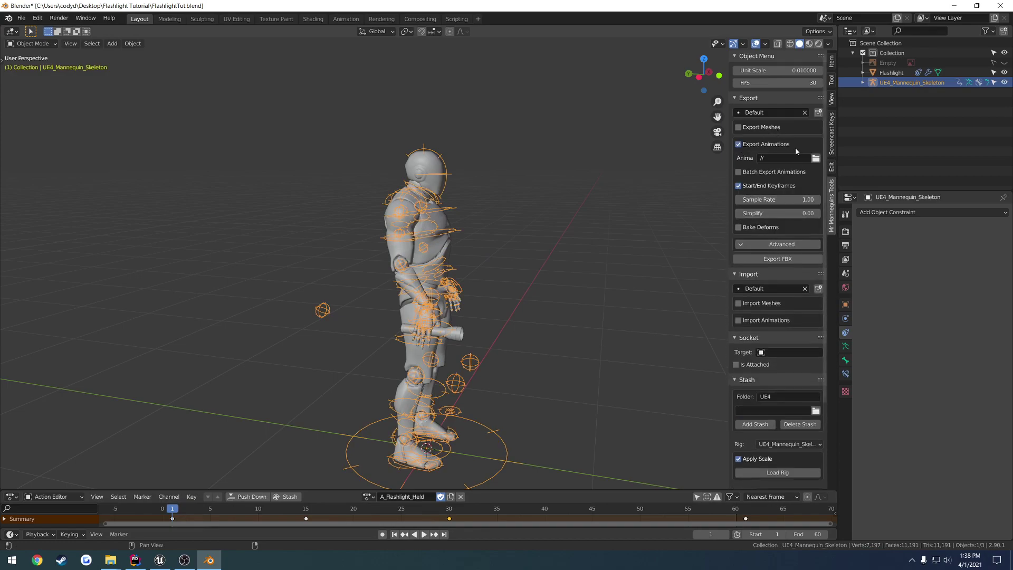
{"action": "left_click", "coordinate": [816, 157]}
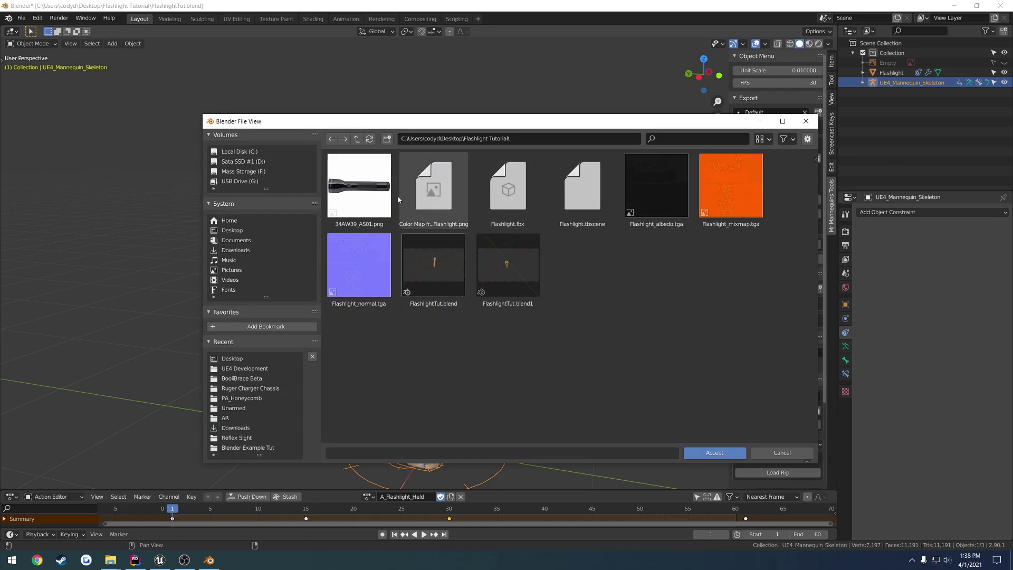
{"action": "right_click", "coordinate": [562, 328]}
{"action": "left_click", "coordinate": [548, 387]}
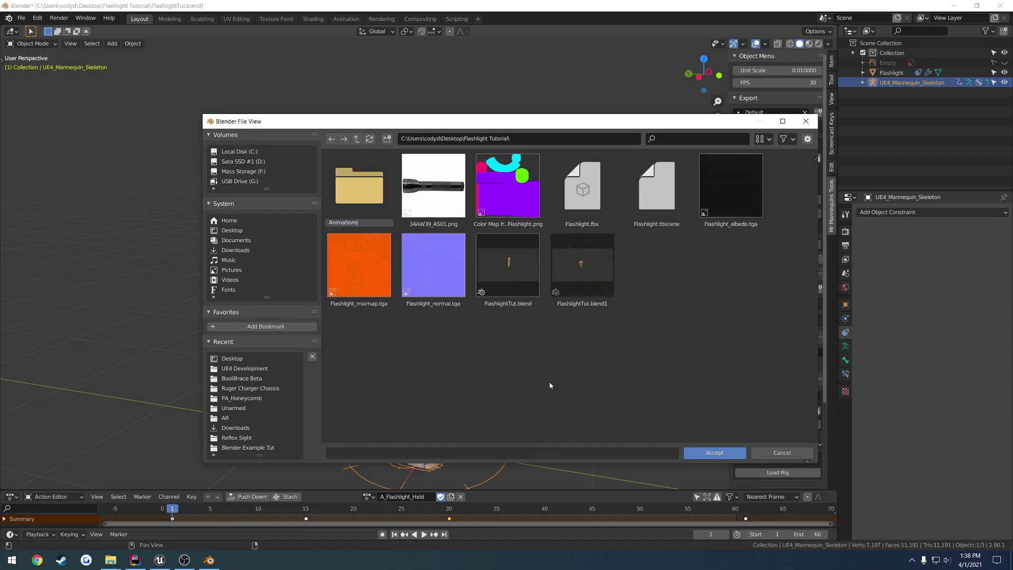
{"action": "key", "text": "Return"}
{"action": "double_click", "coordinate": [372, 210]}
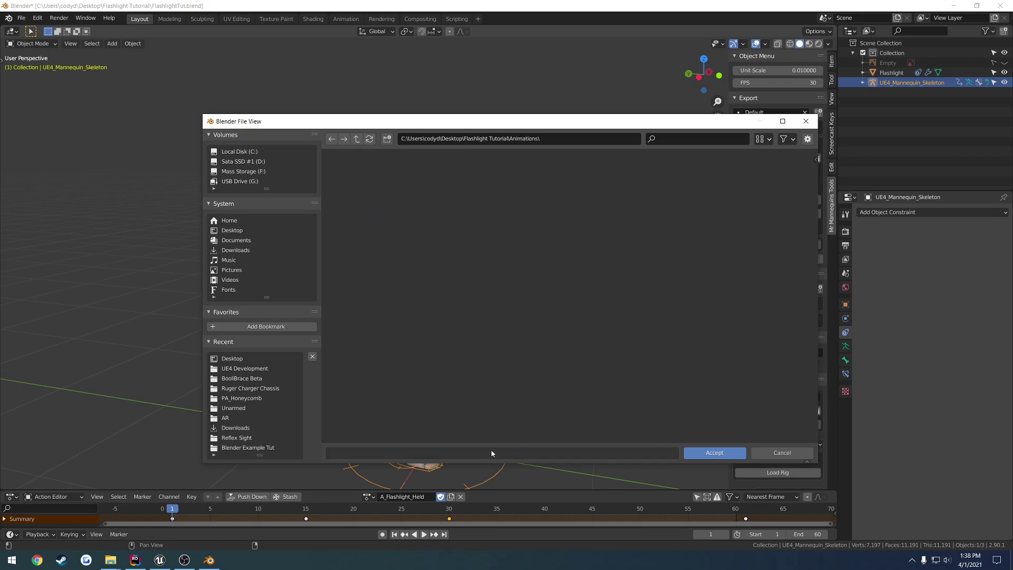
{"action": "left_click", "coordinate": [695, 455]}
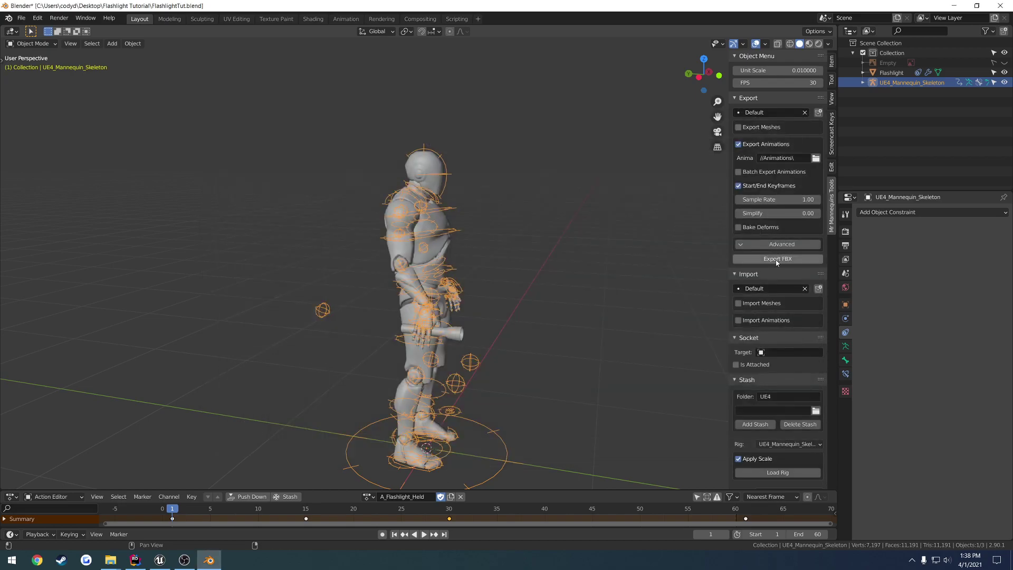
- Export the animation as FBX with Bake Deforms enabled, and open the Animations folder in File Explorer
{"action": "left_click", "coordinate": [738, 227]}
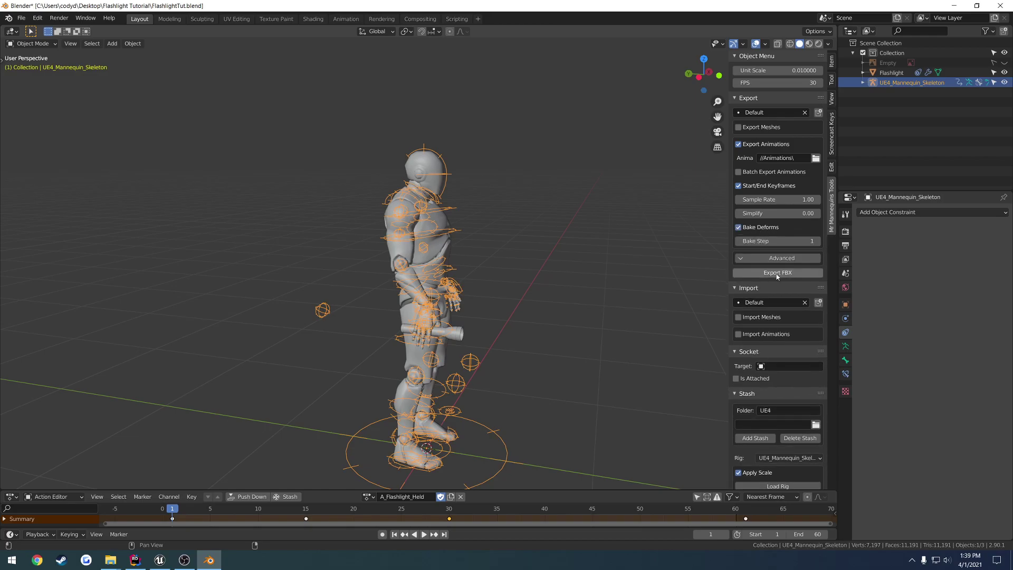
{"action": "left_click", "coordinate": [775, 274]}
{"action": "left_click", "coordinate": [112, 560]}
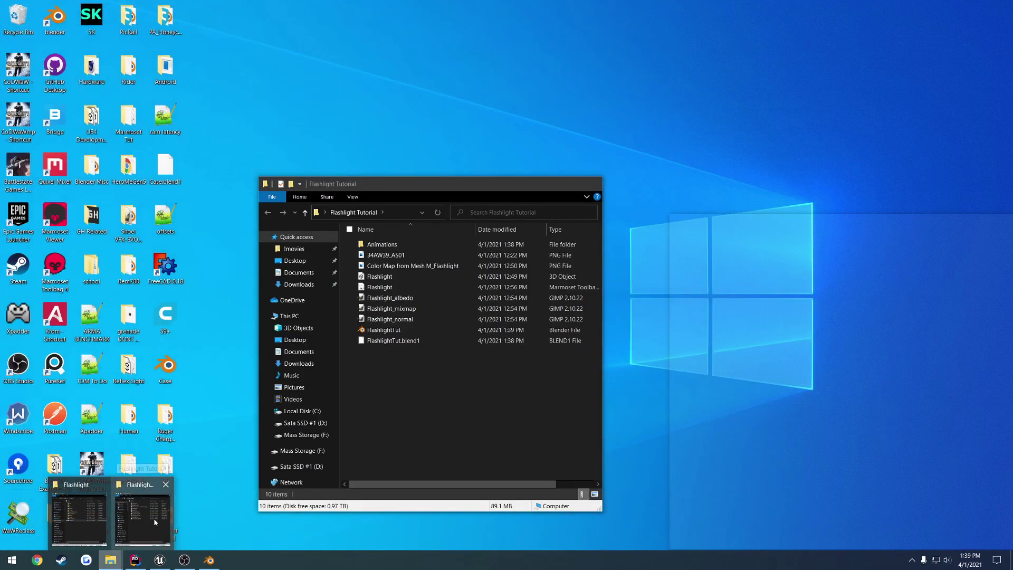
{"action": "left_click", "coordinate": [153, 518]}
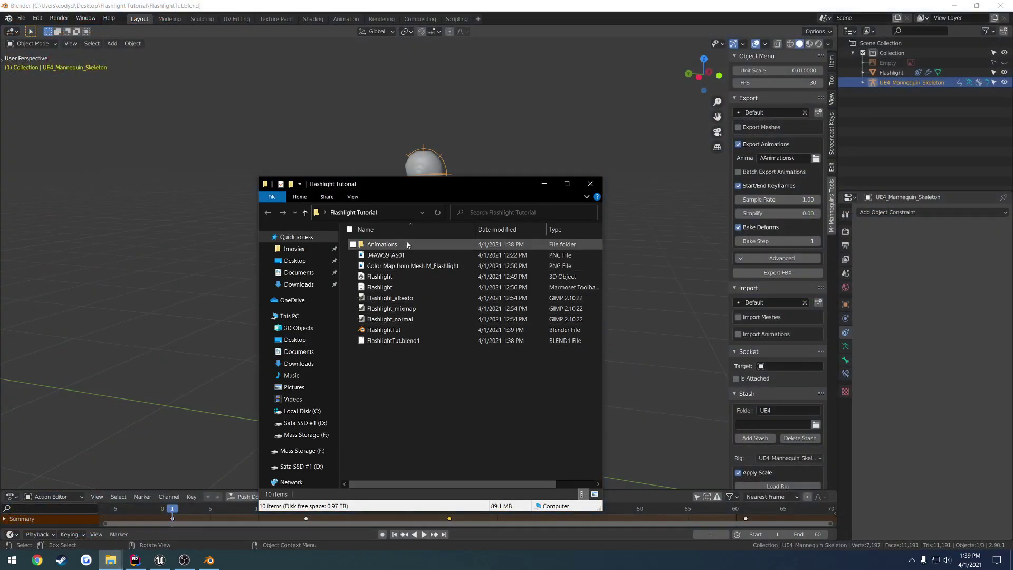
{"action": "double_click", "coordinate": [408, 244]}
- Switch to the Unreal Editor and open the Mannequin Animations folder in the Content Browser
{"action": "left_click", "coordinate": [159, 559]}
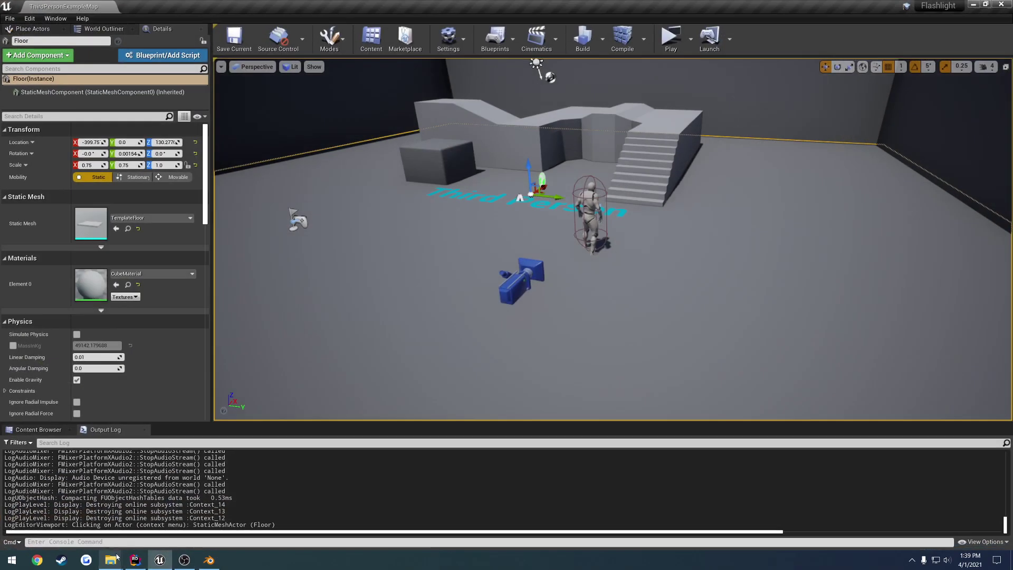
{"action": "left_click", "coordinate": [39, 429]}
{"action": "left_click", "coordinate": [41, 504]}
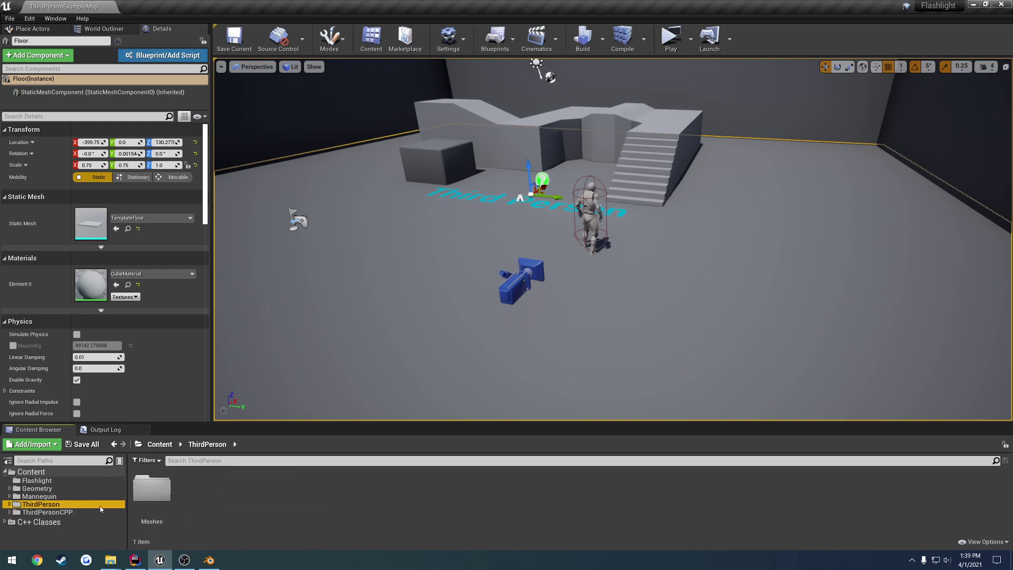
{"action": "double_click", "coordinate": [153, 505]}
{"action": "key", "text": "alt+Left"}
{"action": "double_click", "coordinate": [79, 505]}
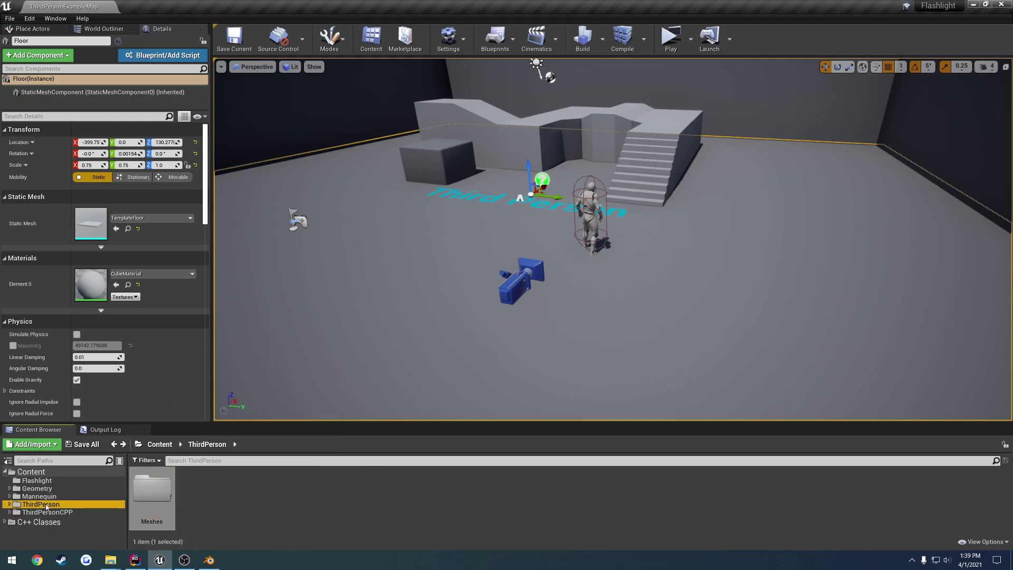
{"action": "left_click", "coordinate": [84, 497]}
{"action": "double_click", "coordinate": [151, 488]}
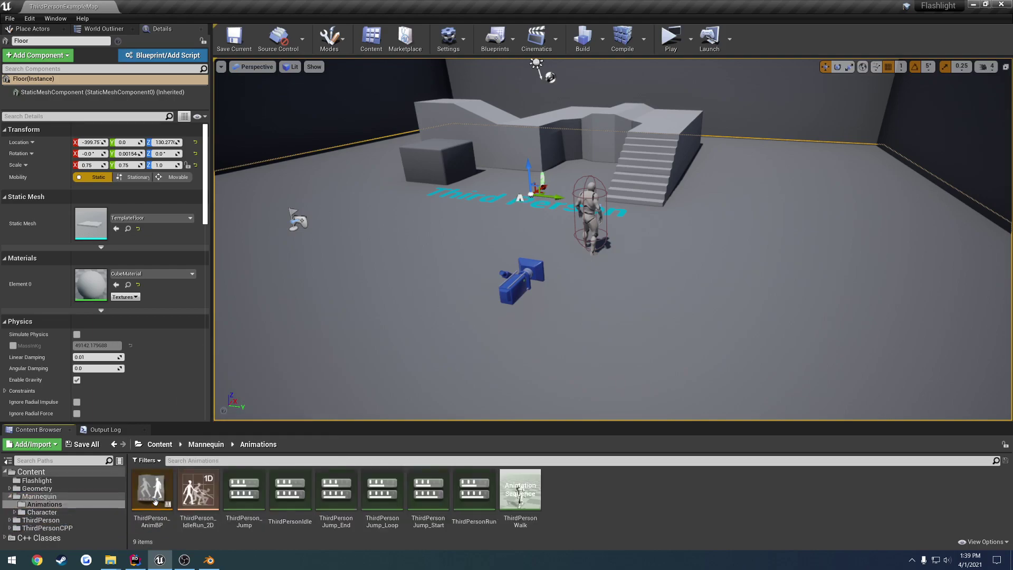
- Import the exported flashlight FBX from File Explorer into the Animations folder, using UE4_Mannequin_Skeleton as its skeleton
{"action": "left_click", "coordinate": [113, 559]}
{"action": "left_click", "coordinate": [137, 530]}
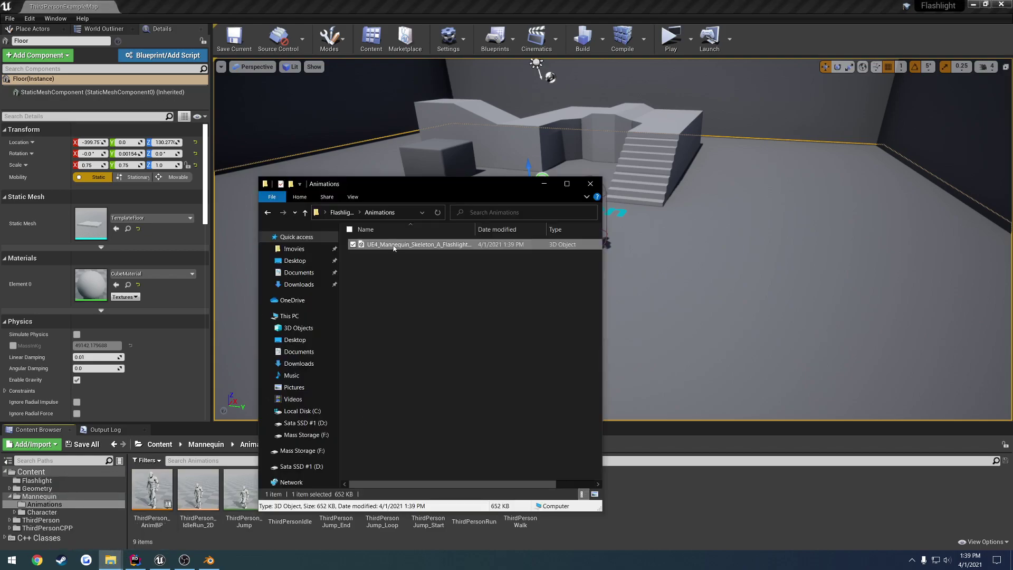
{"action": "left_click_drag", "start_coordinate": [394, 248], "coordinate": [667, 494]}
{"action": "left_click", "coordinate": [544, 163]}
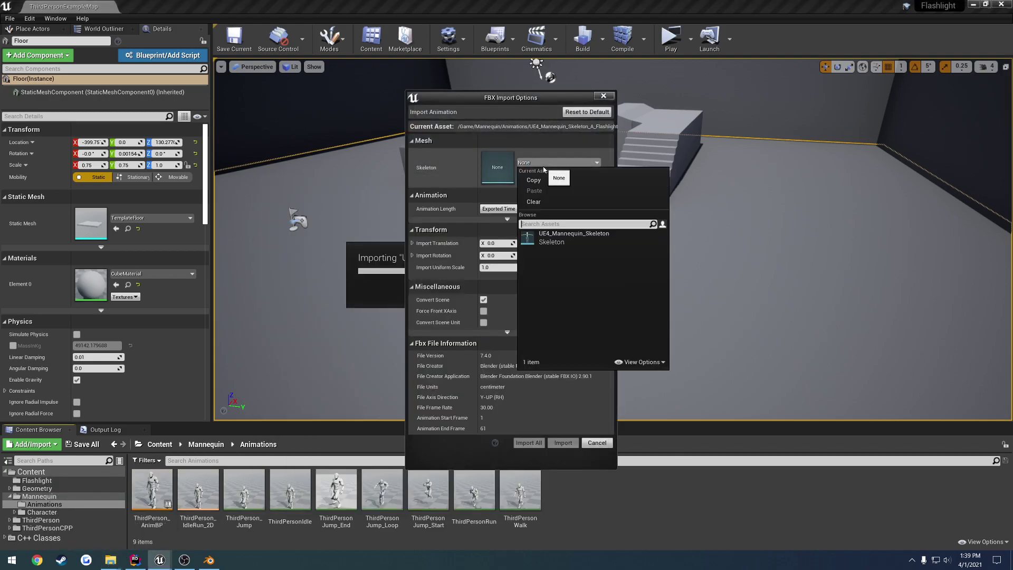
{"action": "left_click", "coordinate": [574, 237]}
{"action": "left_click", "coordinate": [563, 443]}
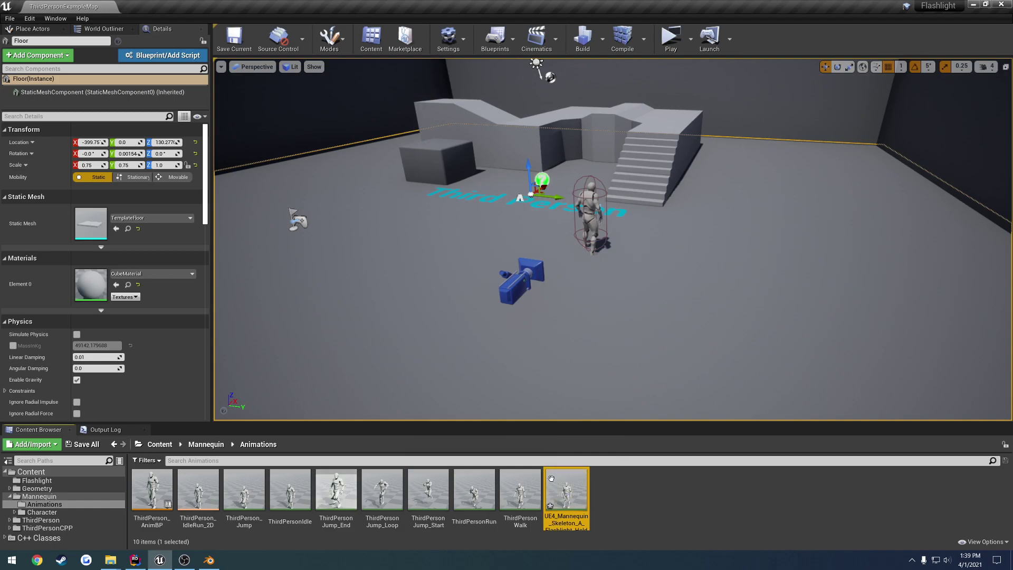
- Preview the imported A_Flashlight_Held animation in the animation editor and close the editor
{"action": "double_click", "coordinate": [551, 478]}
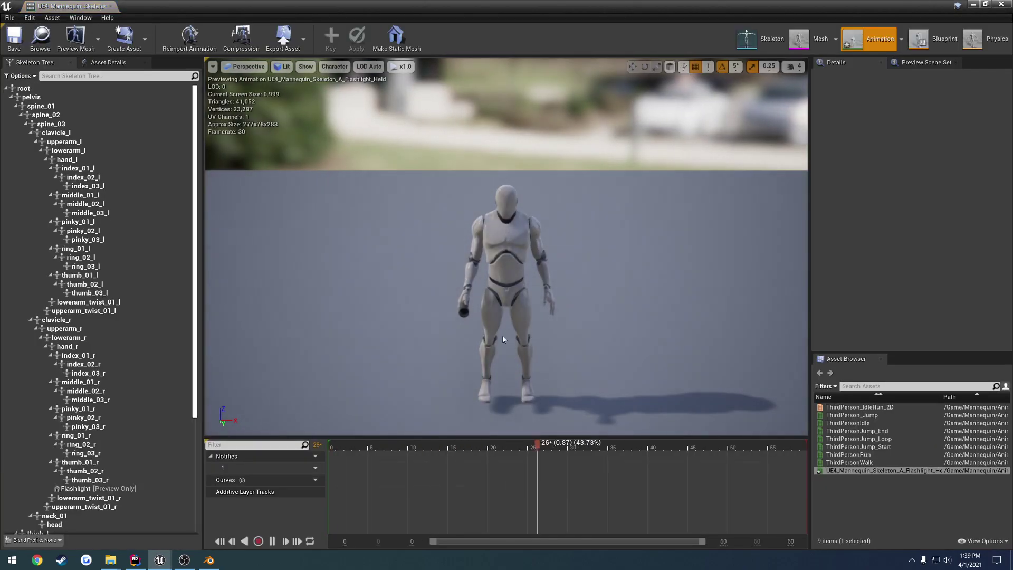
{"action": "left_click", "coordinate": [111, 6]}
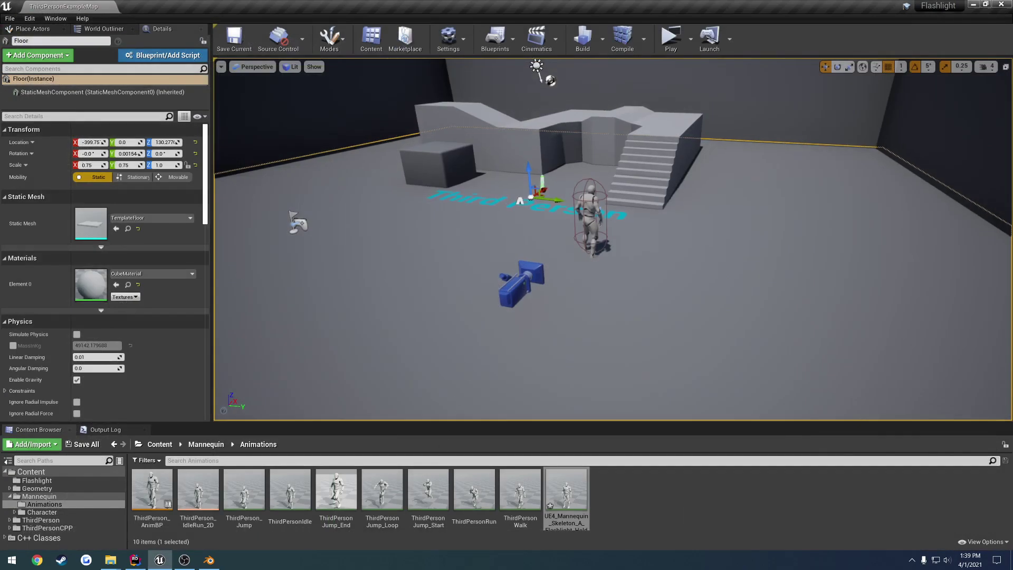
{"action": "key", "text": "w"}
{"action": "right_click_drag", "start_coordinate": [560, 253], "coordinate": [879, 263]}
{"action": "key", "text": "a"}
{"action": "key", "text": "a"}
{"action": "key", "text": "w"}
{"action": "key", "text": "e"}
{"action": "key", "text": "a"}
- Open the AnimGraph of ThirdPerson_AnimBP and move the Default state machine node slightly farther from Output Pose
{"action": "double_click", "coordinate": [151, 494]}
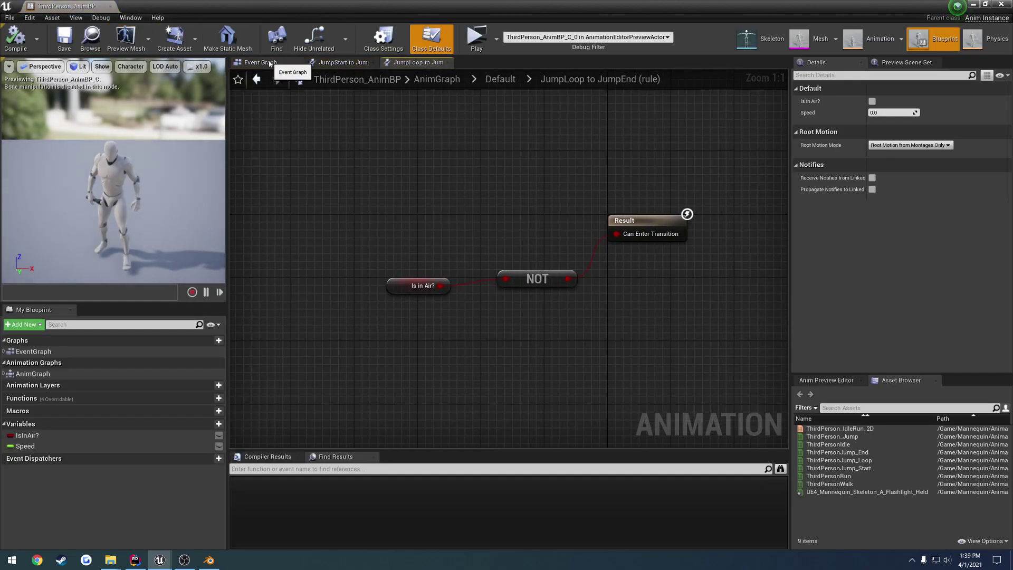
{"action": "left_click", "coordinate": [270, 64]}
{"action": "left_click", "coordinate": [351, 63]}
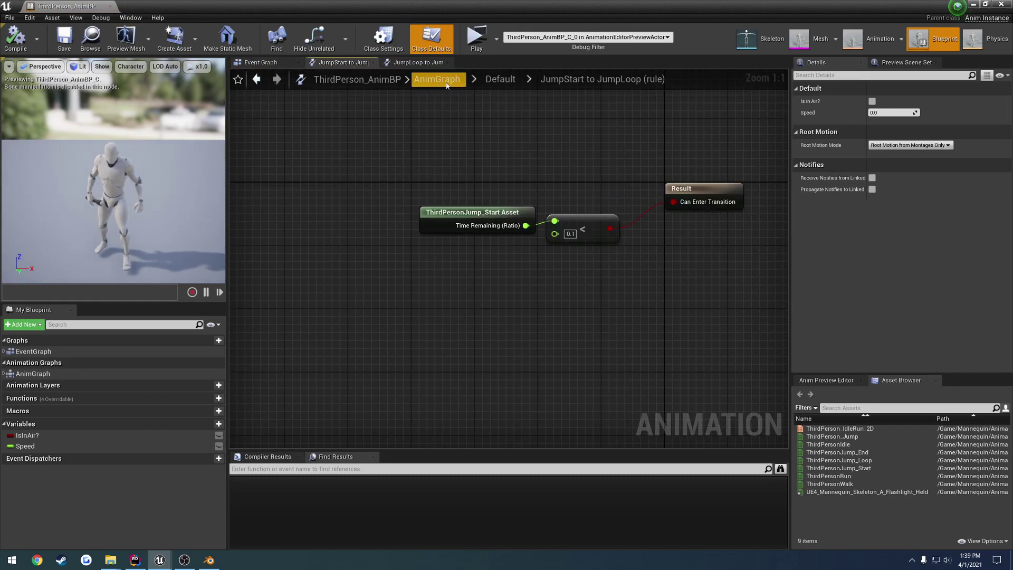
{"action": "left_click", "coordinate": [438, 79]}
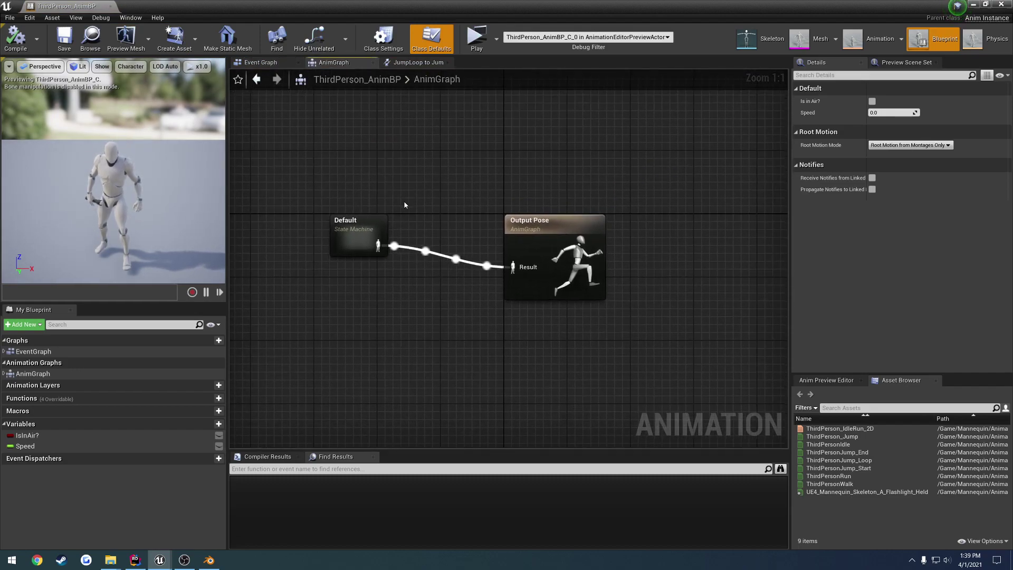
{"action": "left_click_drag", "start_coordinate": [364, 235], "coordinate": [348, 235]}
{"action": "left_click", "coordinate": [343, 180]}
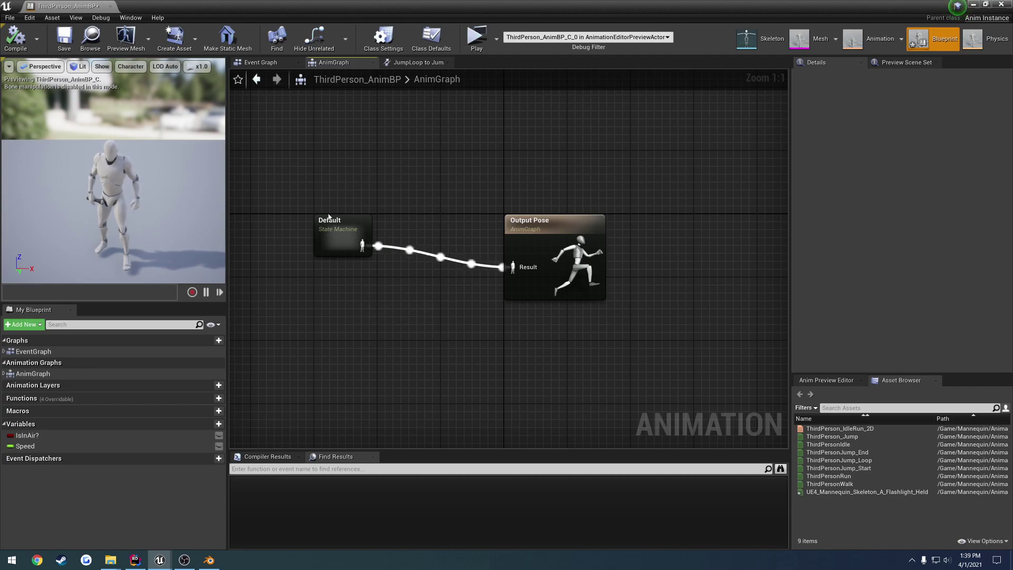
- Dock the ThirdPerson_AnimBP editor beside the ThirdPersonExampleMap tab, and return to the level with its Animations folder
{"action": "left_click_drag", "start_coordinate": [89, 8], "coordinate": [177, 9]}
{"action": "left_click", "coordinate": [79, 7]}
{"action": "mouse_move", "coordinate": [553, 373]}
{"action": "right_mouse_down"}
{"action": "mouse_move", "coordinate": [633, 364]}
{"action": "mouse_move", "coordinate": [553, 373]}
{"action": "right_mouse_up"}
{"action": "left_click", "coordinate": [624, 559]}
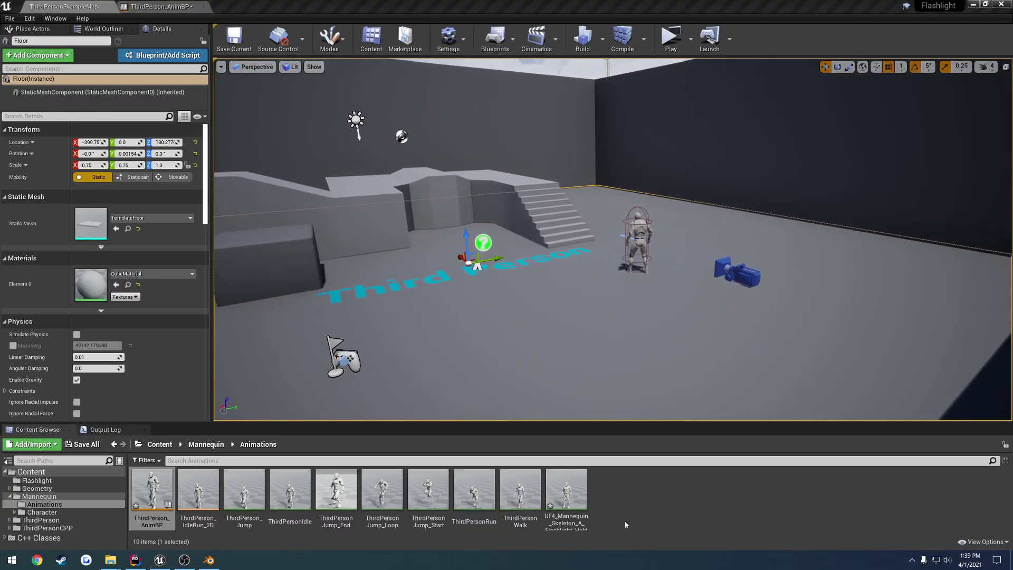